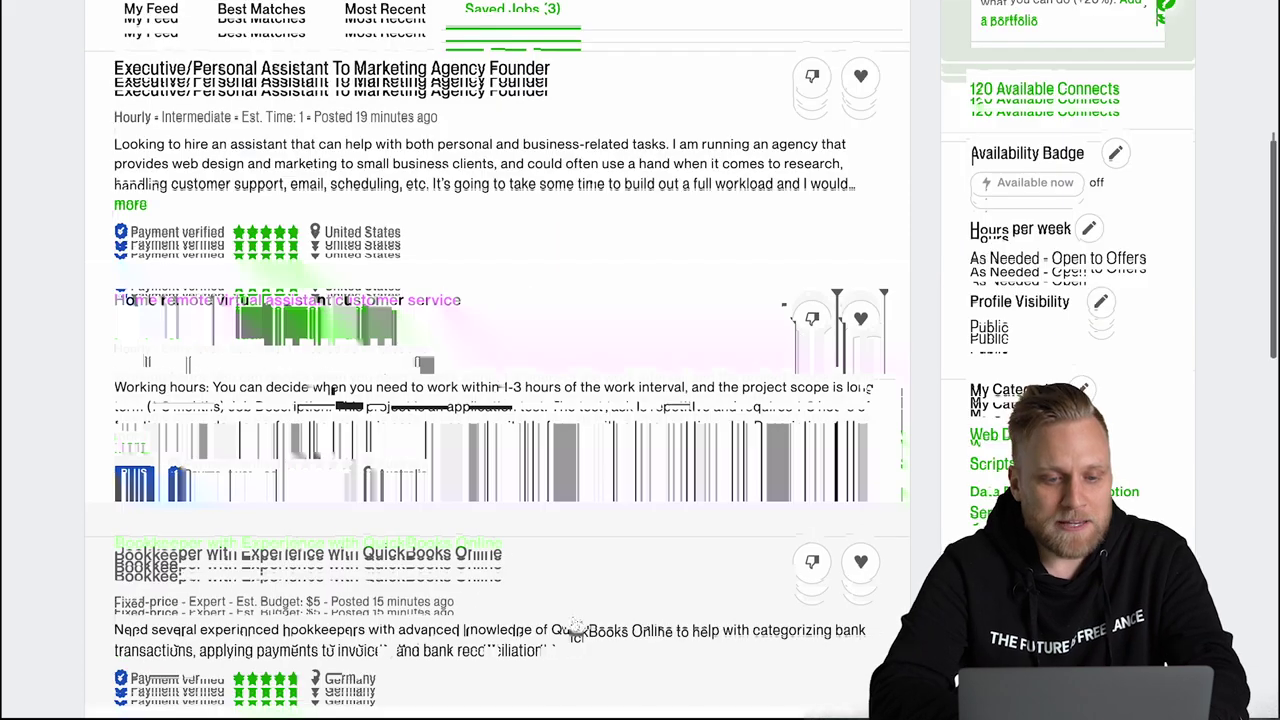
# Remove all three jobs from the saved jobs list, including the virtual assistant and QuickBooks bookkeeper posts.
pyautogui.click(861, 101)
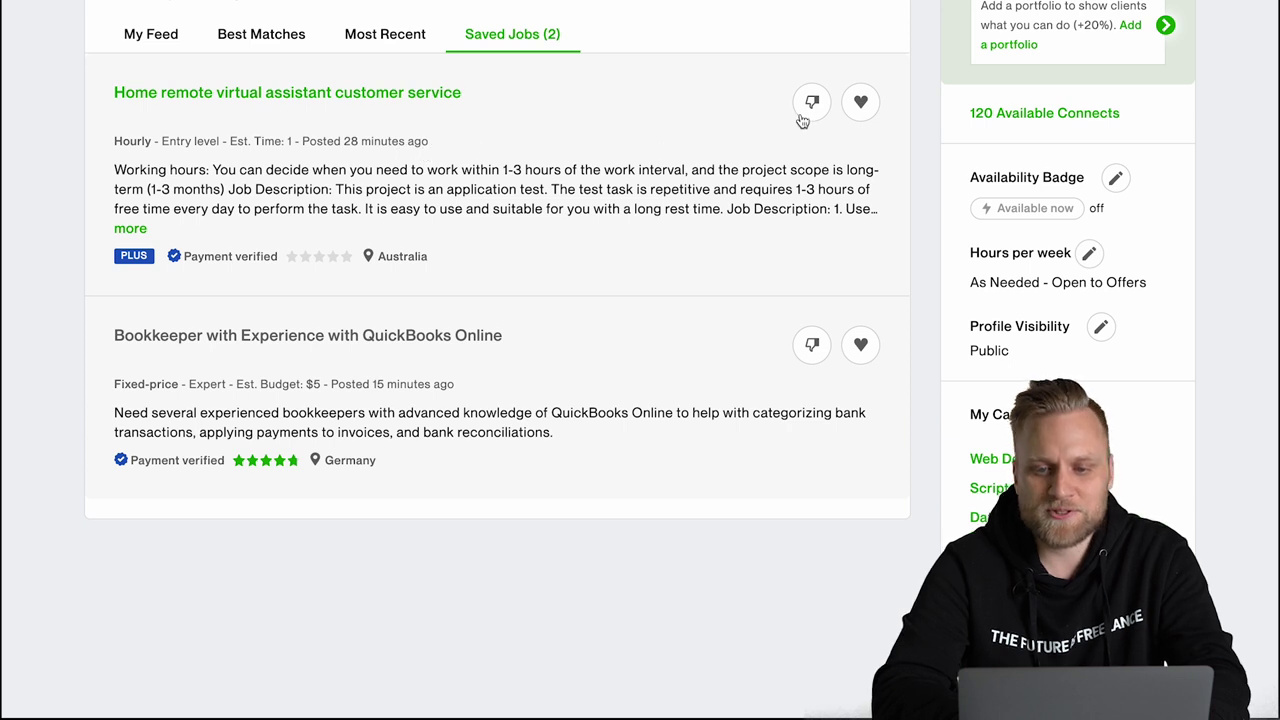
pyautogui.click(861, 102)
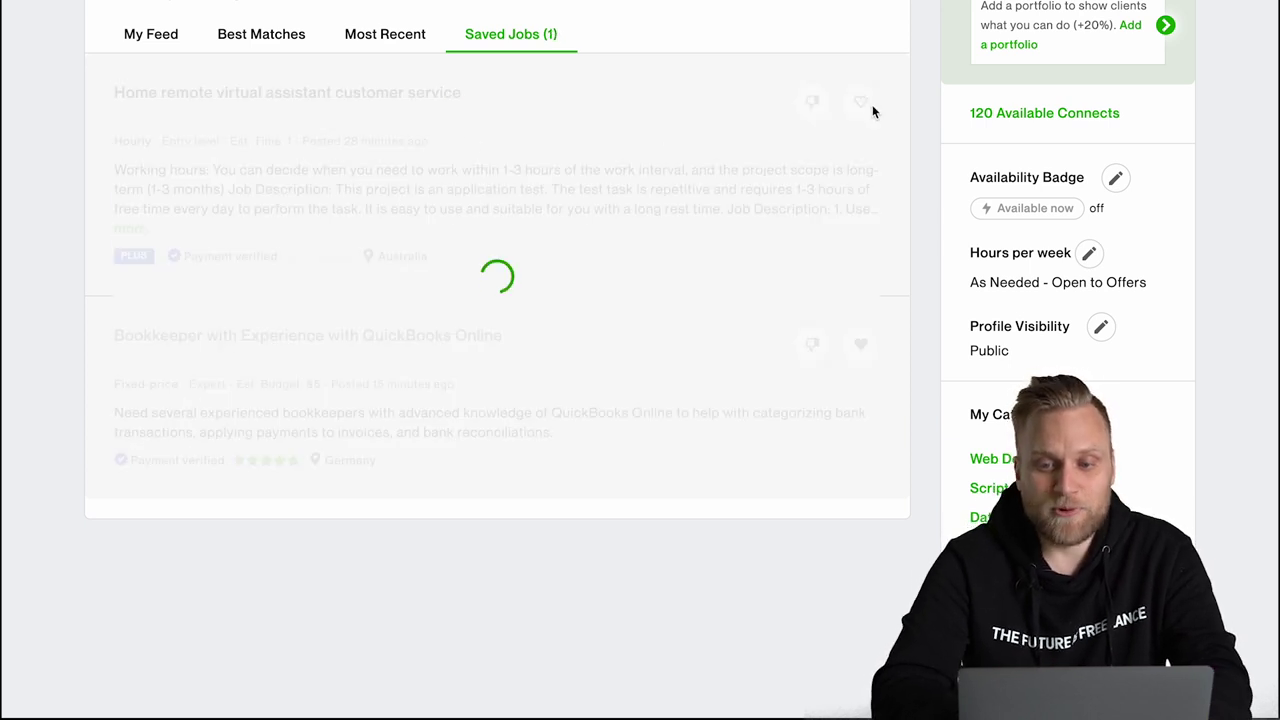
pyautogui.click(871, 108)
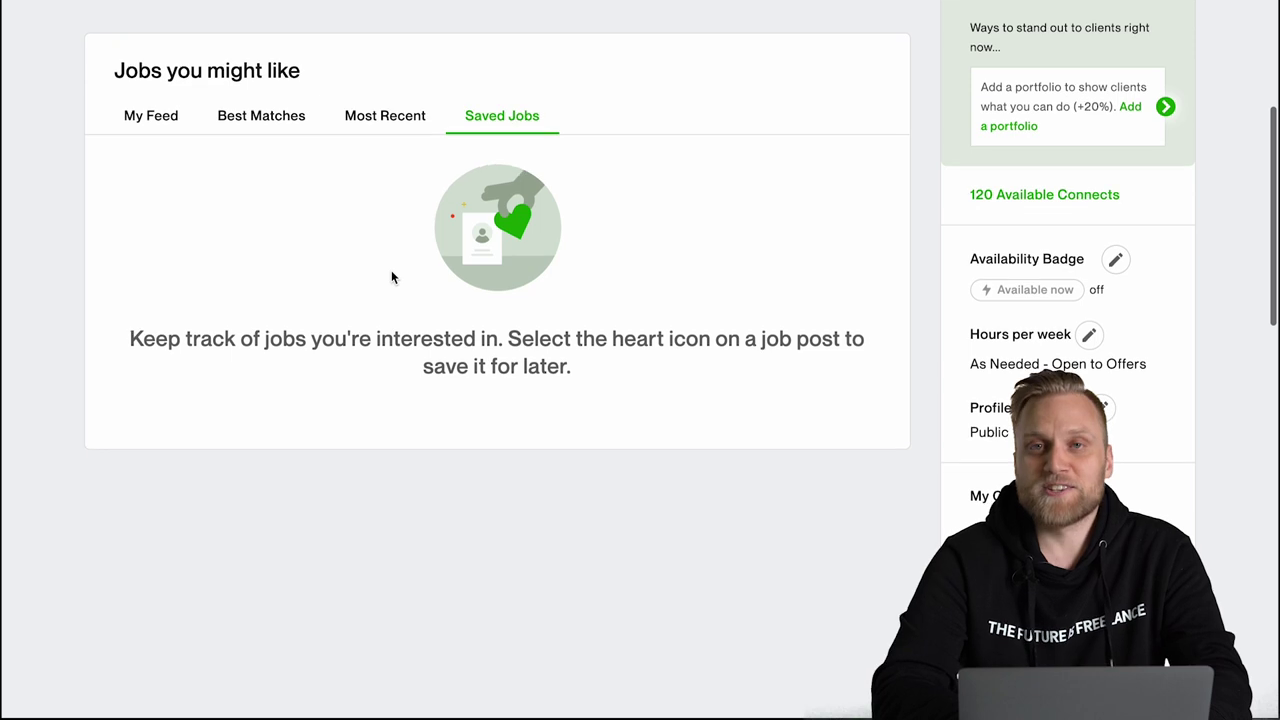
# Search the job listings for "youtube" and skim the first page of results.
pyautogui.scroll(5, 391, 272)
pyautogui.click(339, 267)
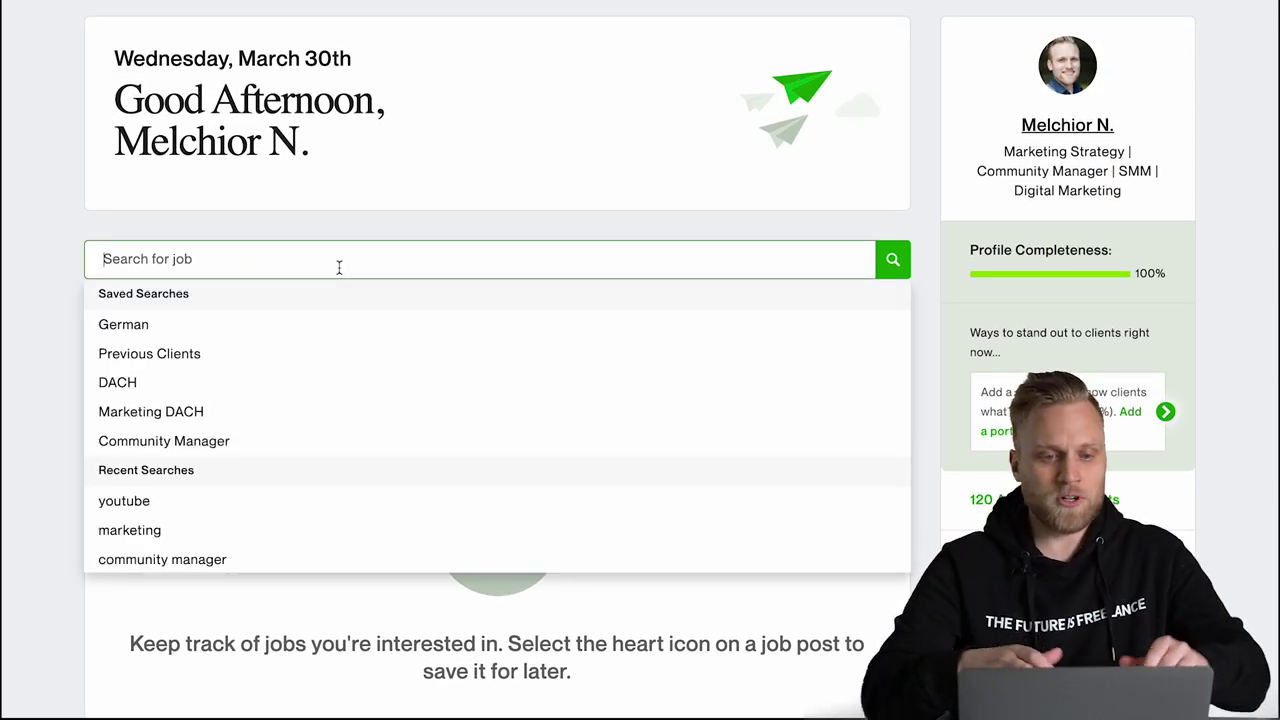
pyautogui.write('Youtube')
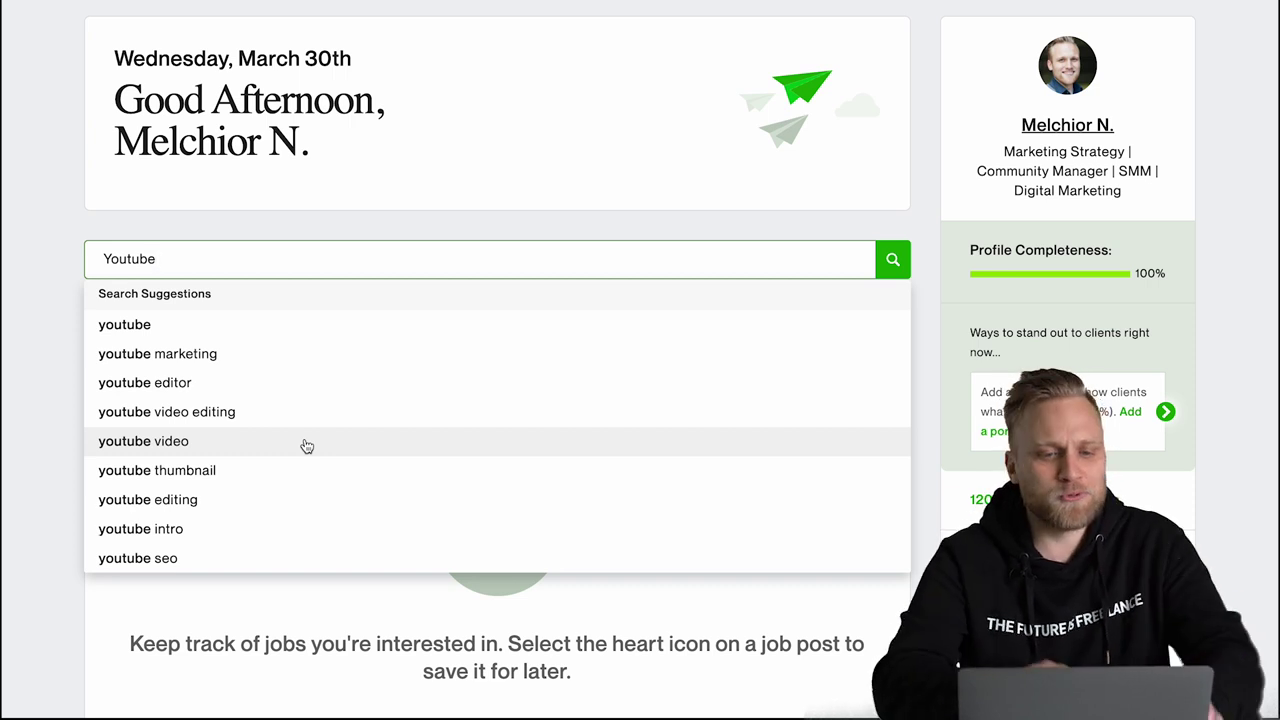
pyautogui.click(215, 334)
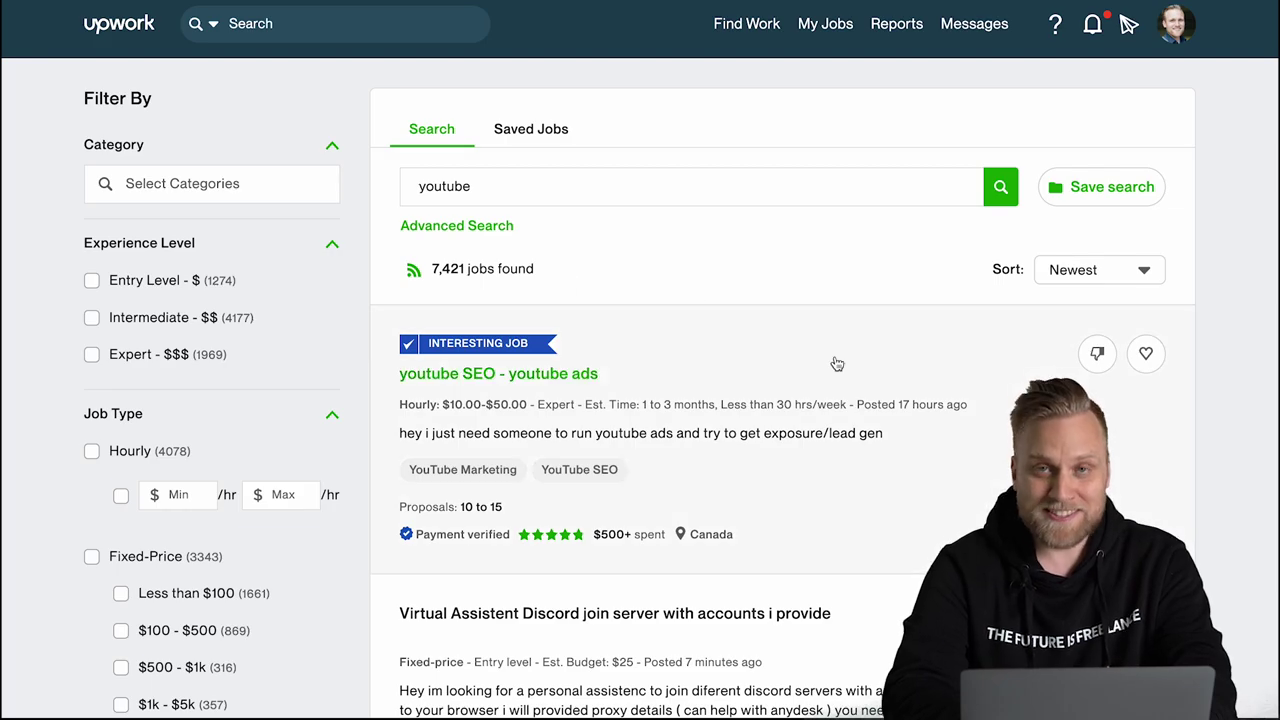
pyautogui.scroll(-20, 837, 363)
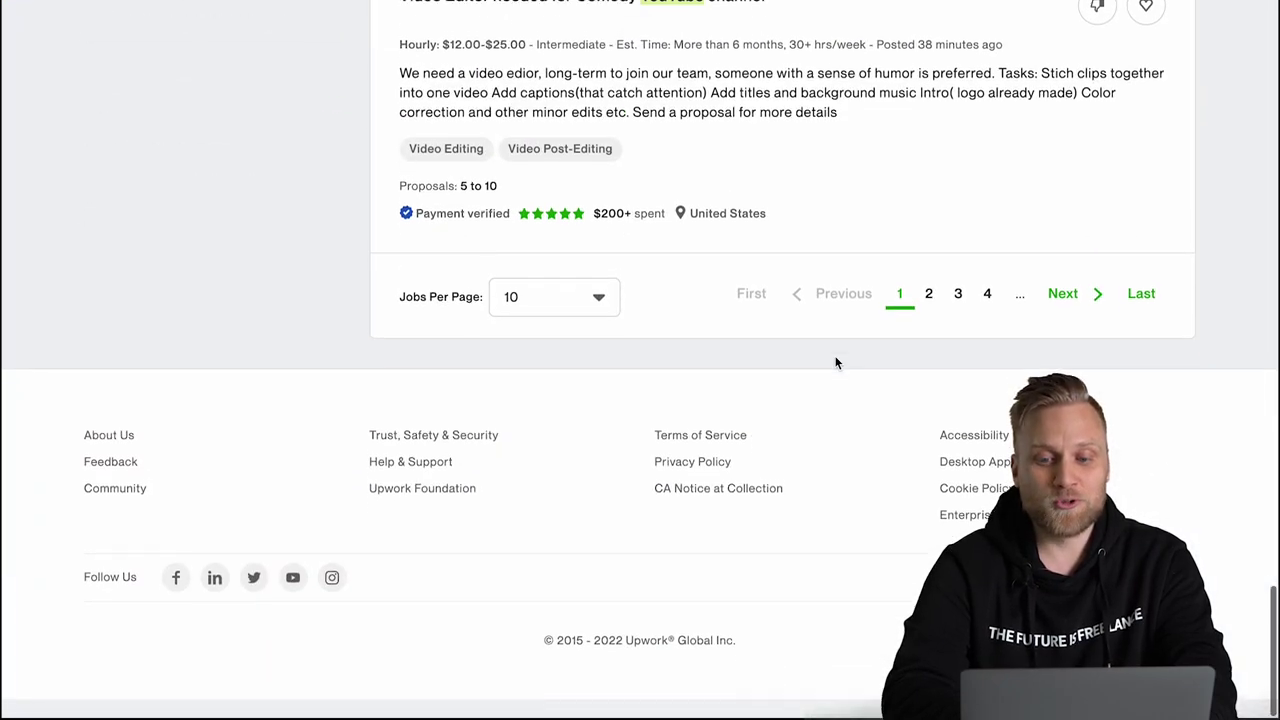
pyautogui.click(929, 314)
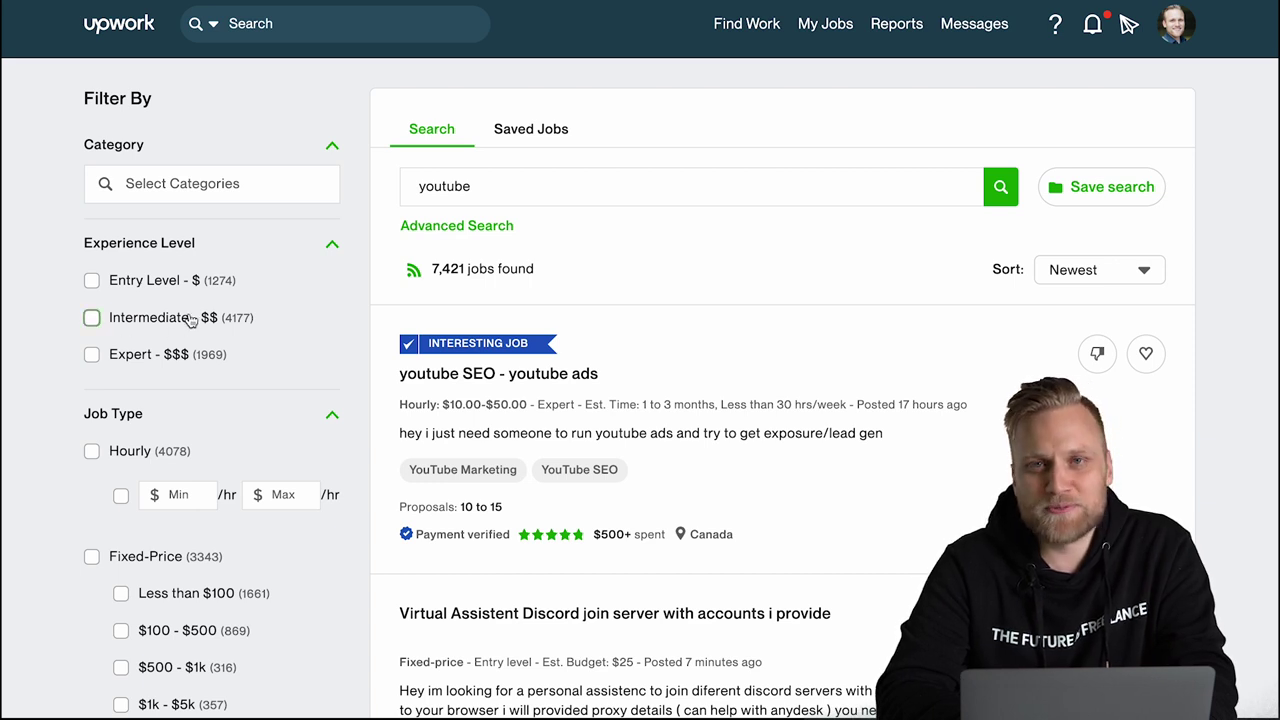
# Filter the results to expert-level hourly jobs with a minimum rate of $50 per hour.
pyautogui.click(92, 354)
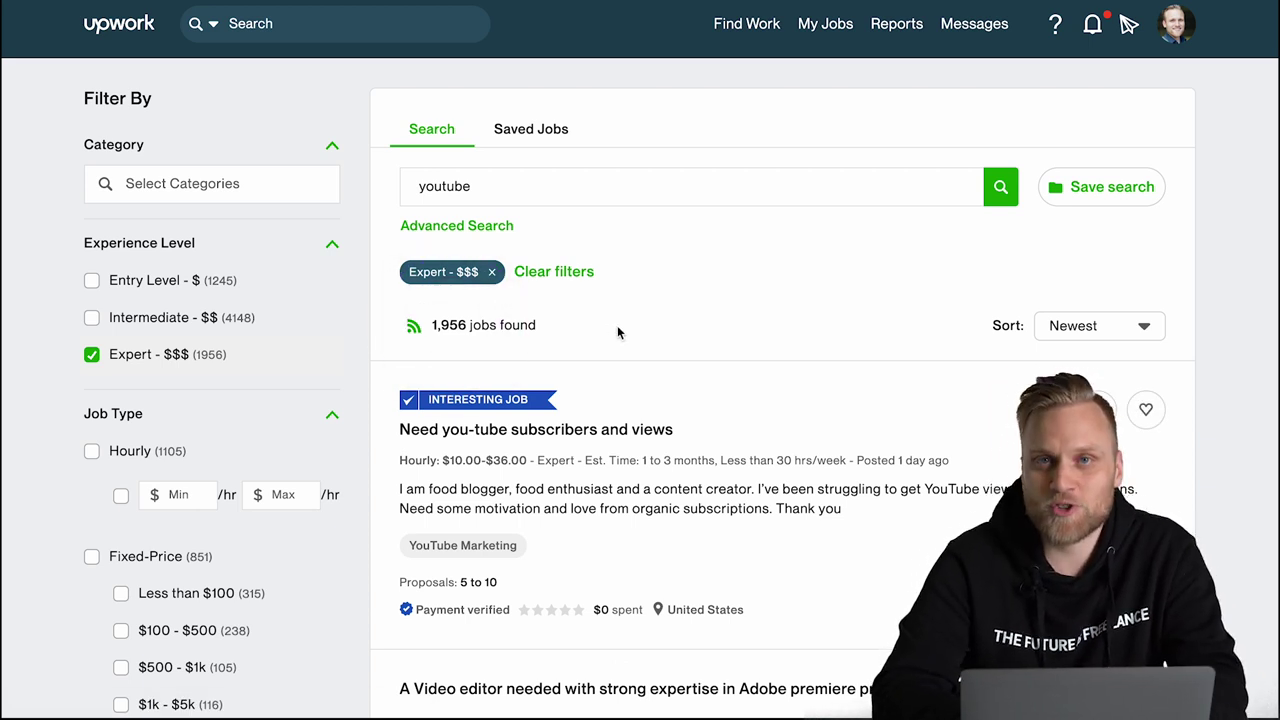
pyautogui.scroll(-2, 617, 325)
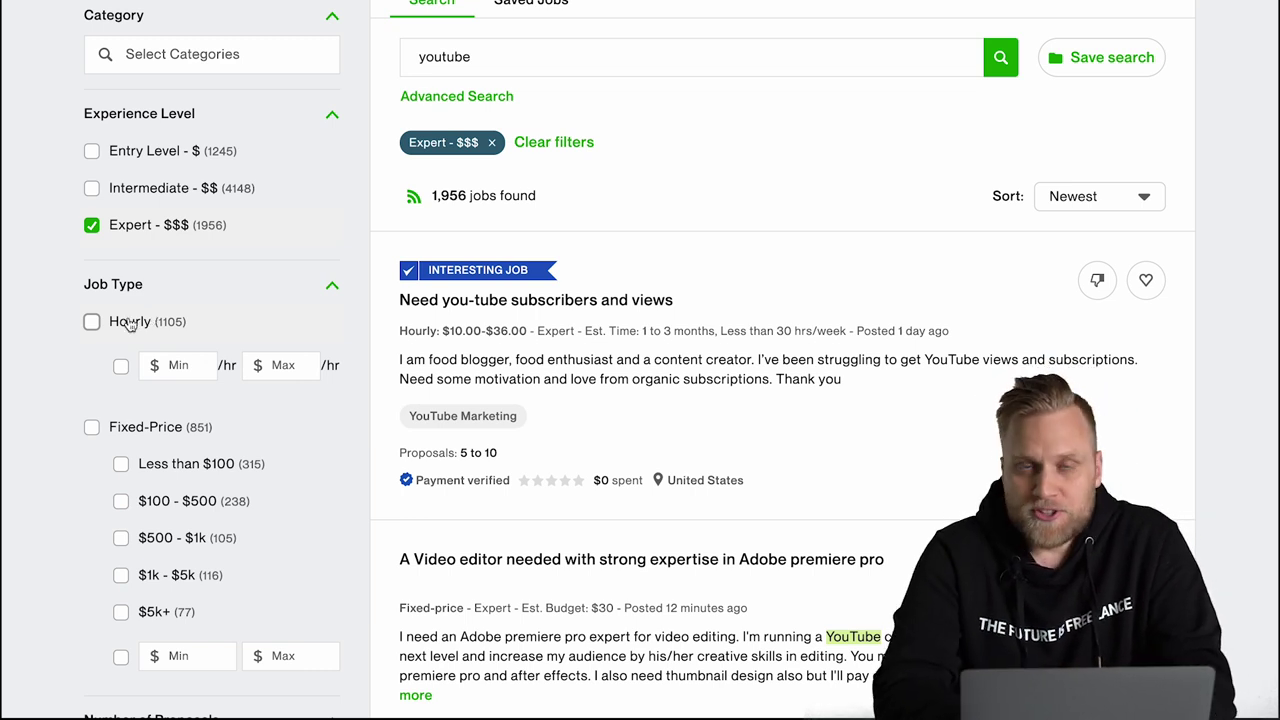
pyautogui.click(96, 323)
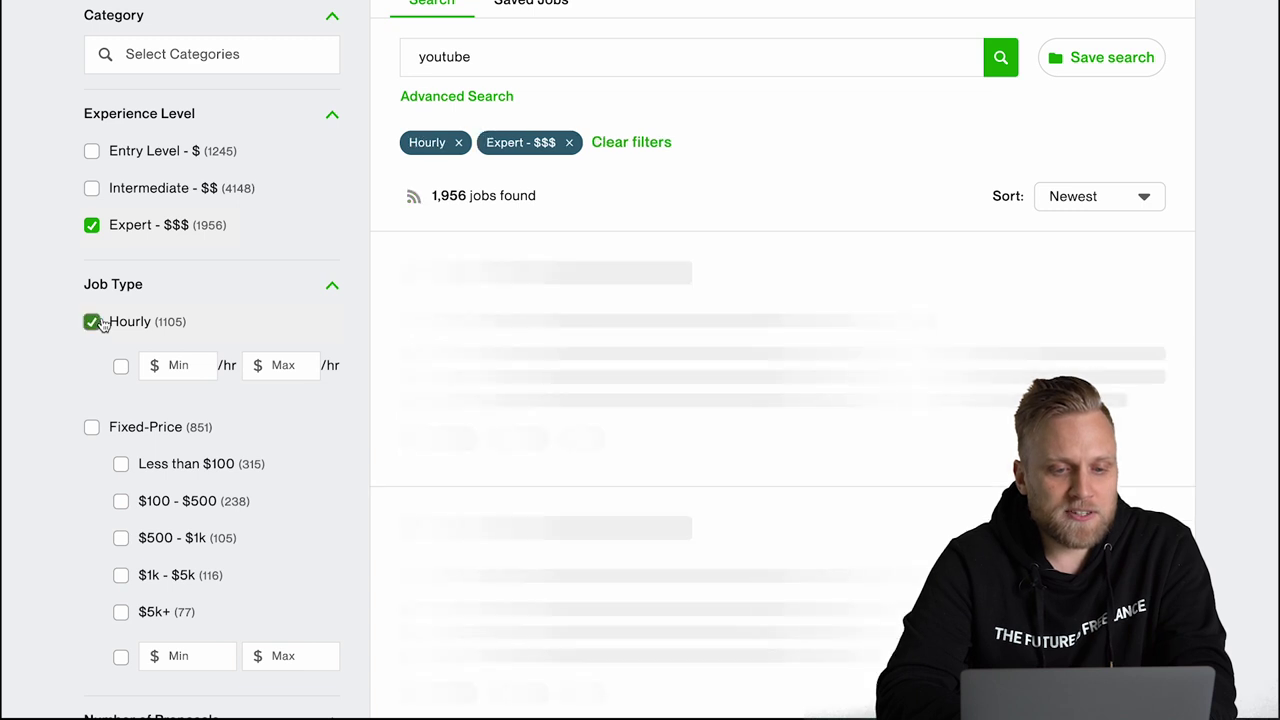
pyautogui.click(185, 366)
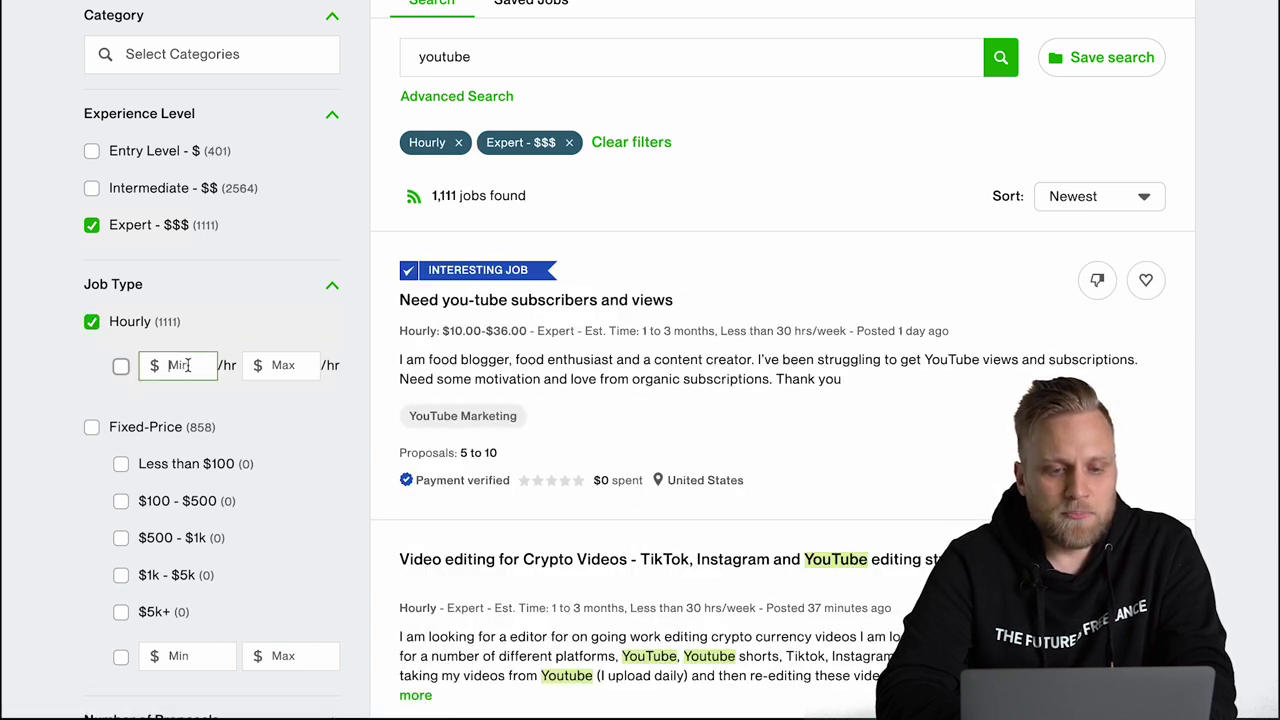
pyautogui.write('50')
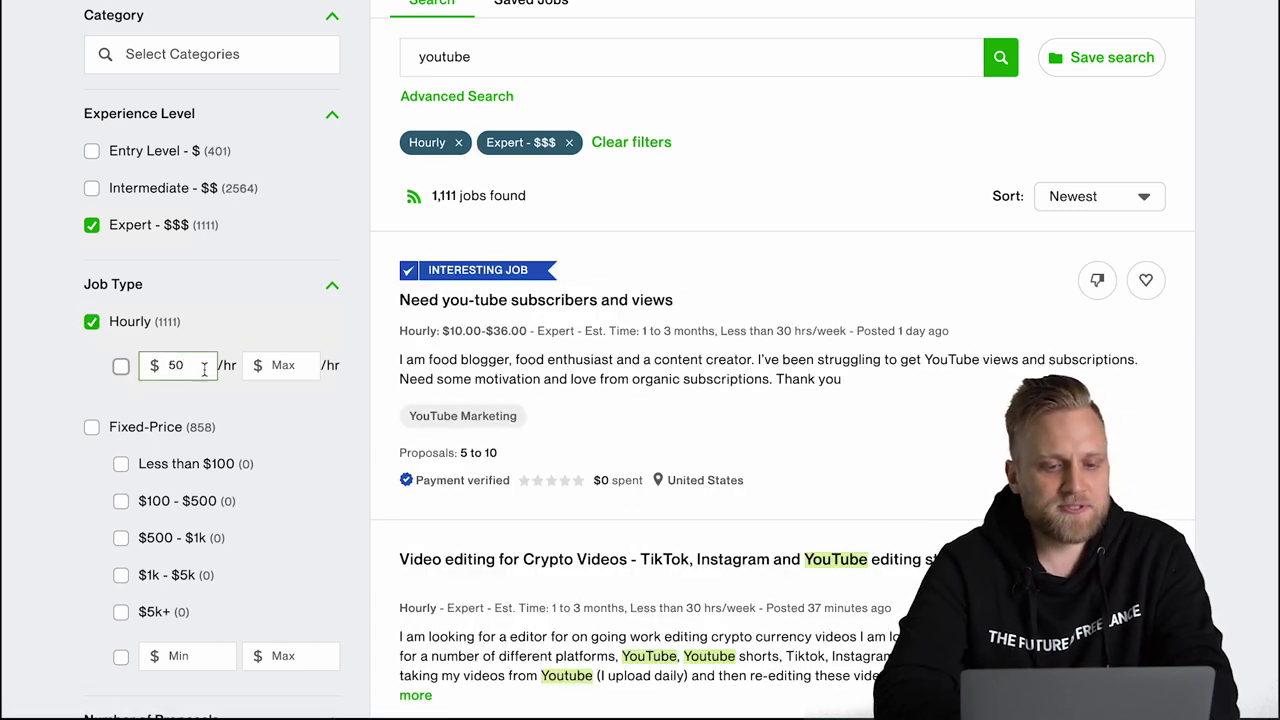
pyautogui.press('Return')
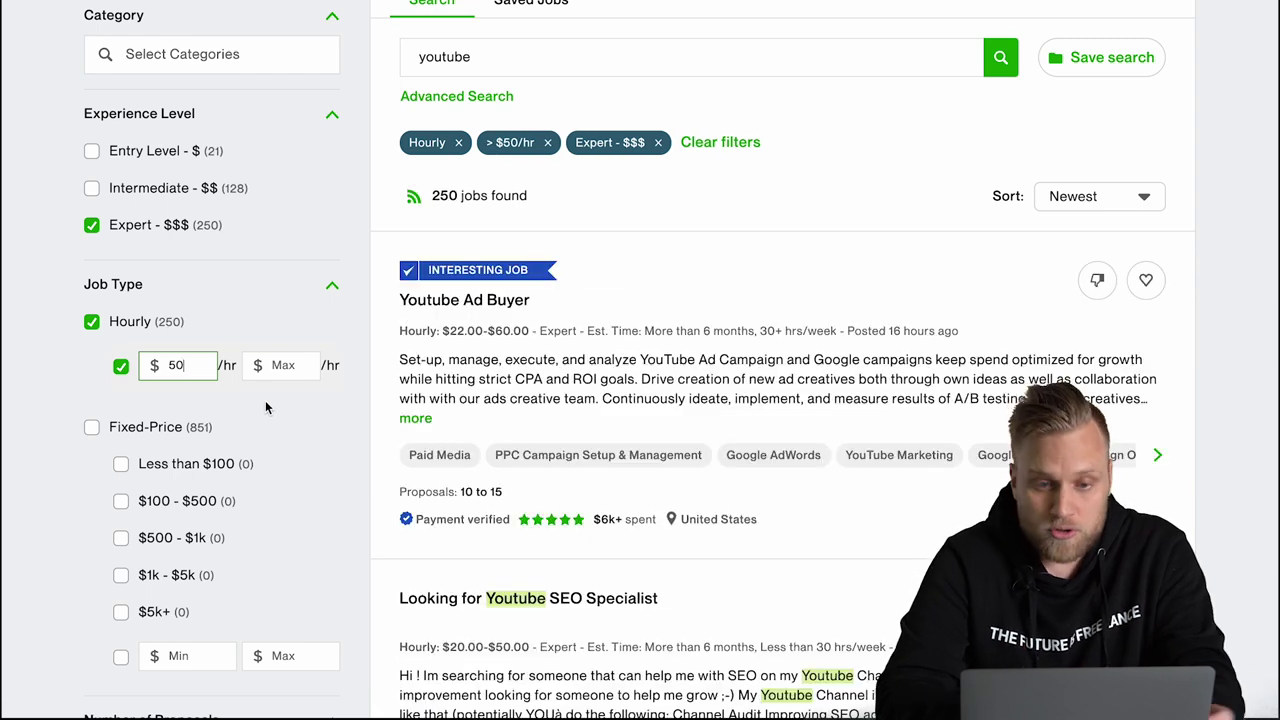
# Limit the results to jobs with less than 5 or 5 to 10 proposals.
pyautogui.scroll(-5, 261, 397)
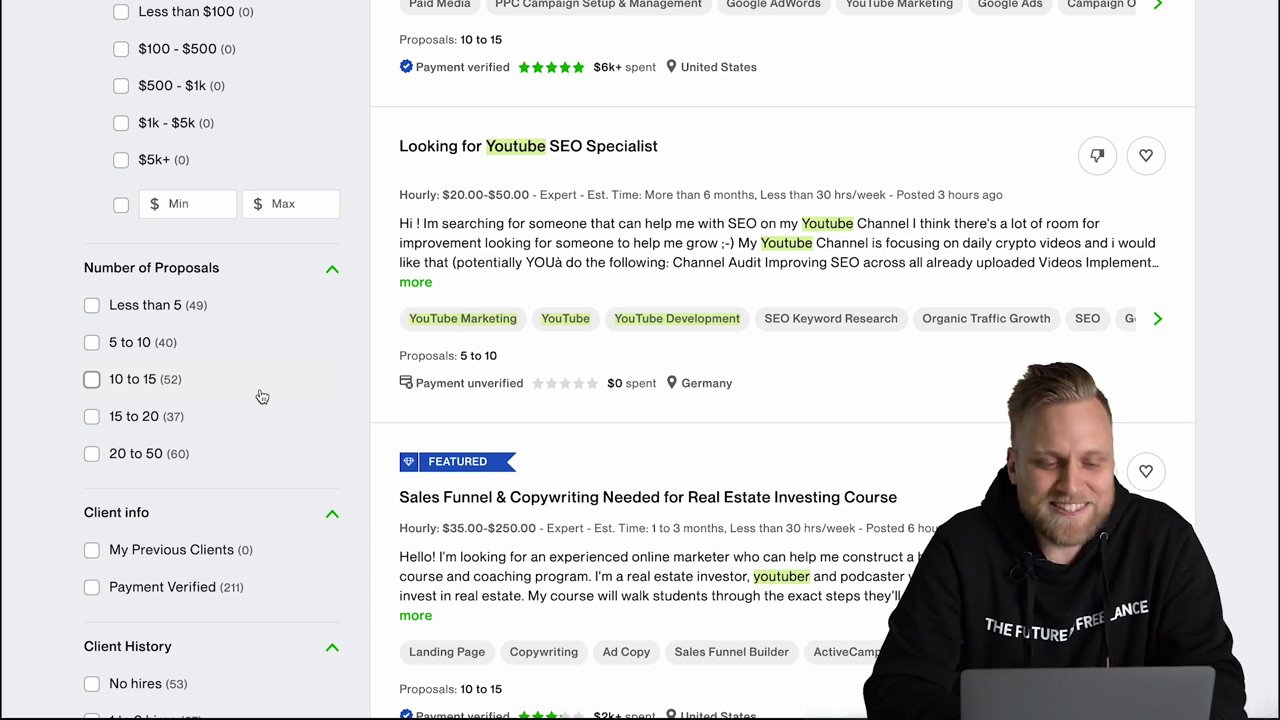
pyautogui.click(93, 309)
pyautogui.click(92, 345)
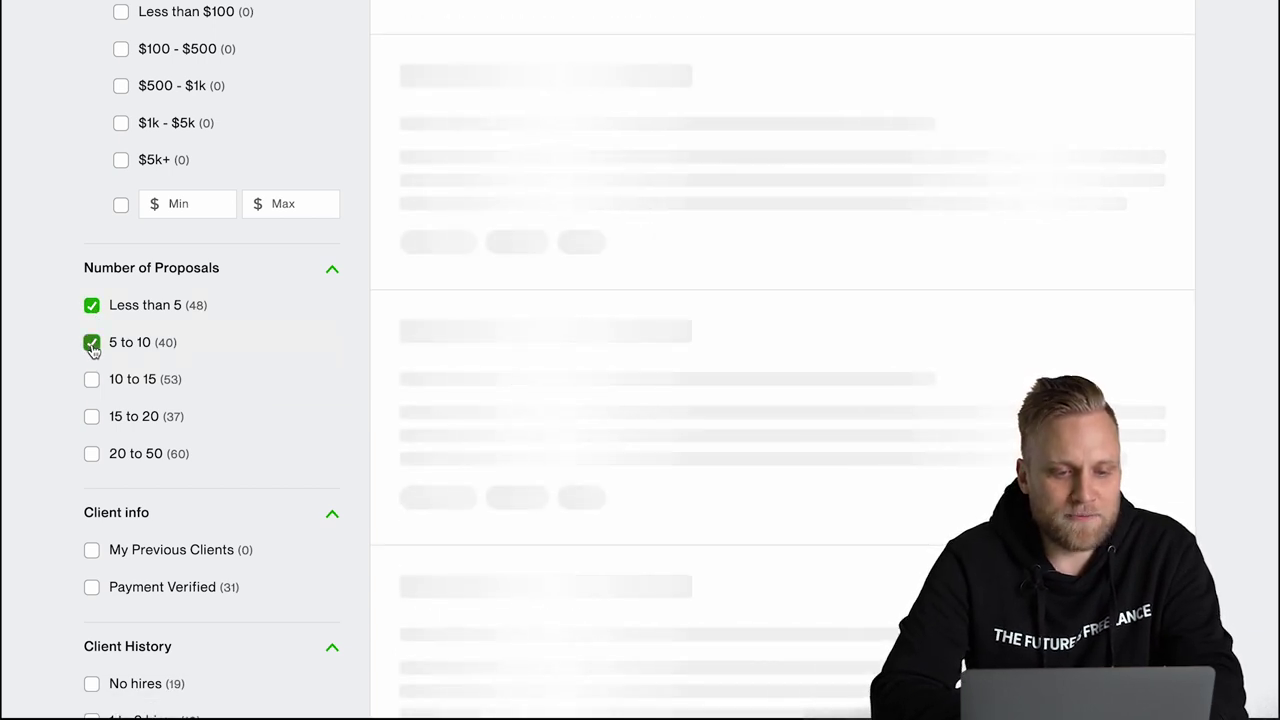
# Check the client history filters and the list of selectable client locations without choosing any.
pyautogui.scroll(-4, 270, 378)
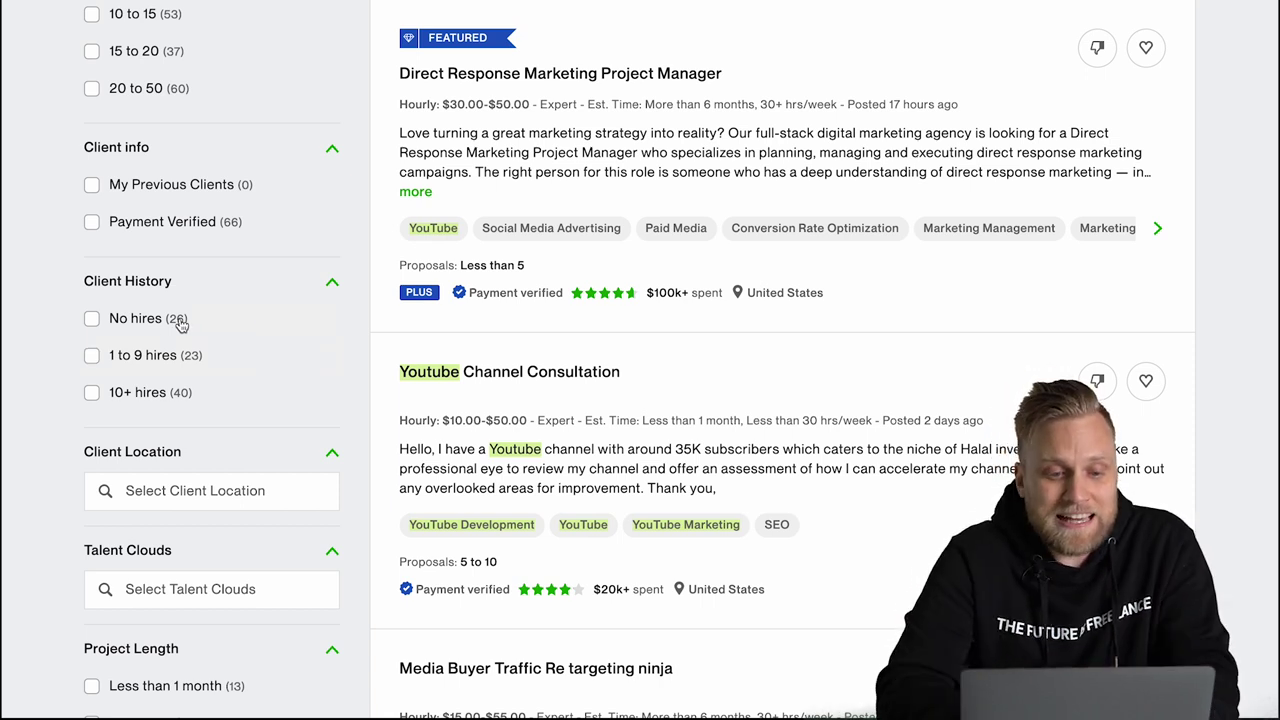
pyautogui.scroll(-1, 277, 412)
pyautogui.click(278, 391)
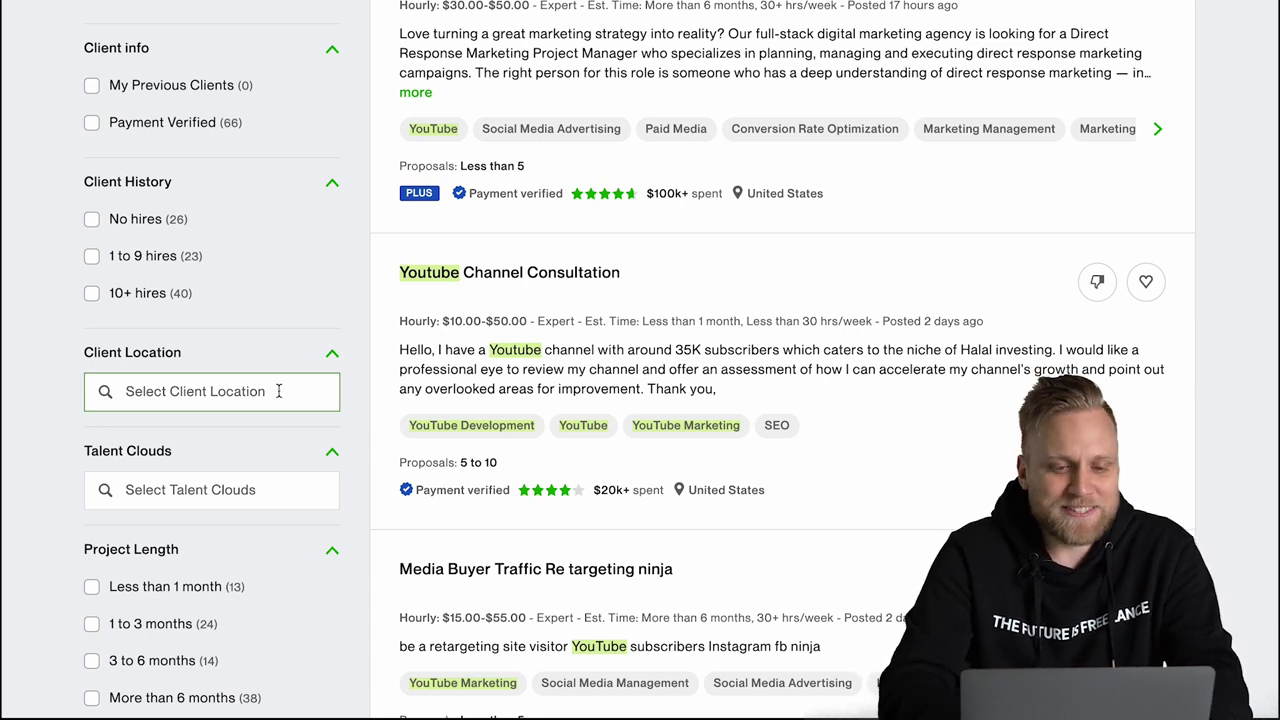
pyautogui.click(279, 391)
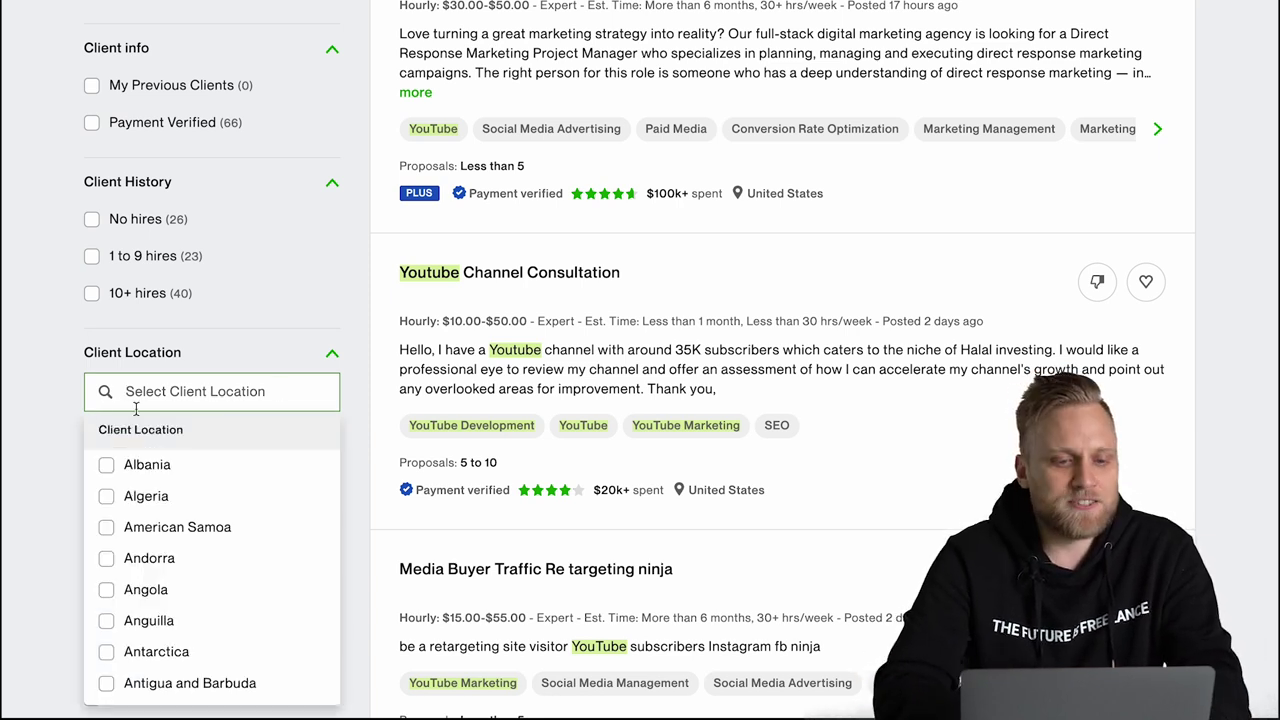
pyautogui.click(55, 417)
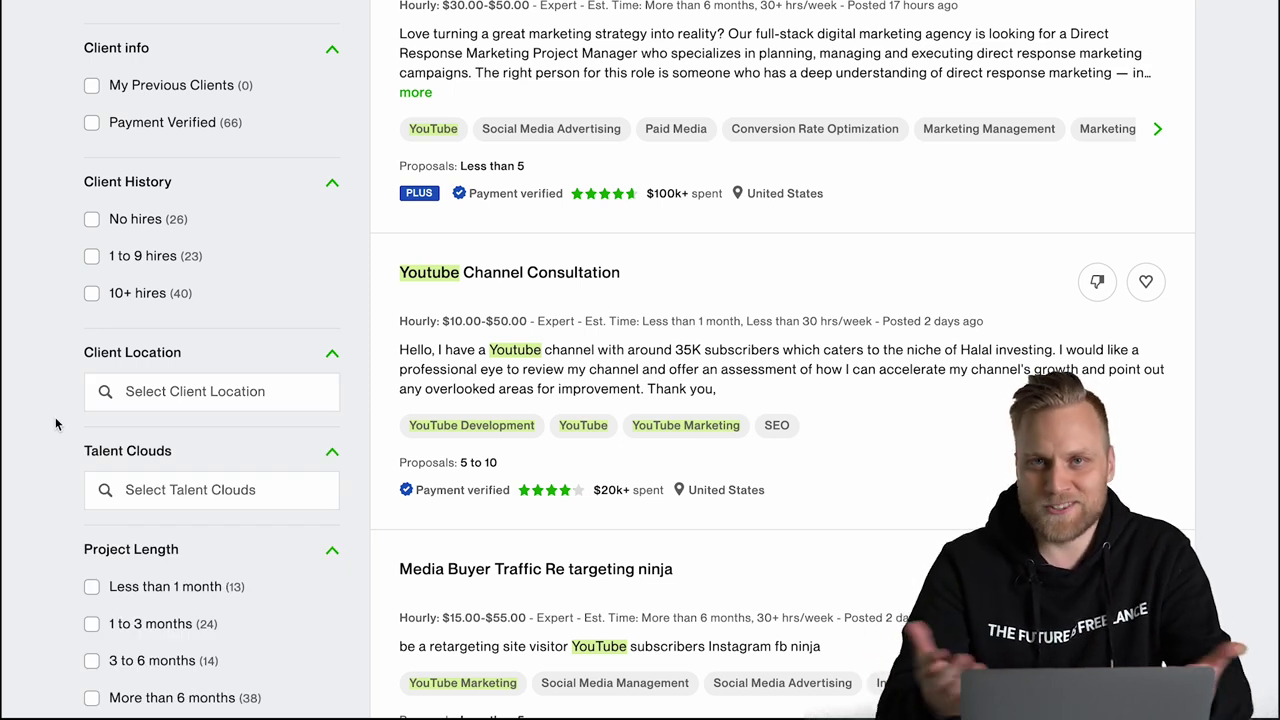
# Review the project length options and limit the results to jobs of more than 30 hours per week.
pyautogui.scroll(-3, 55, 420)
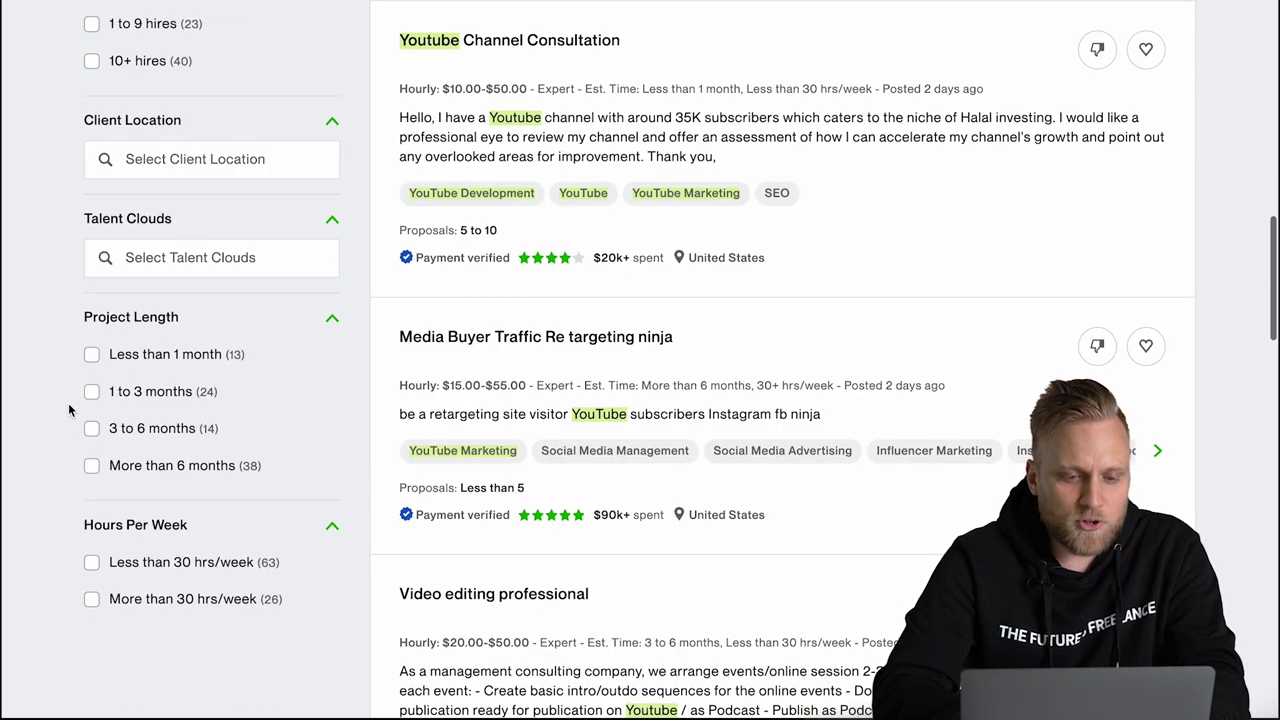
pyautogui.click(120, 322)
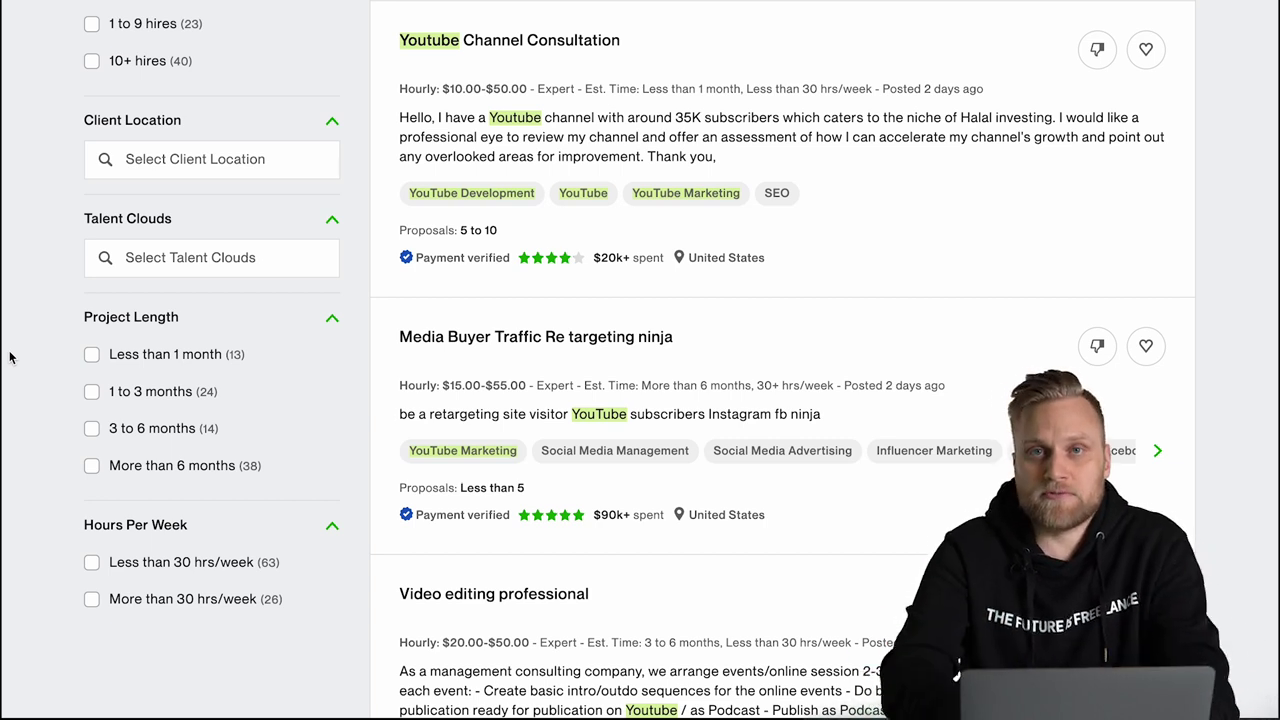
pyautogui.click(235, 477)
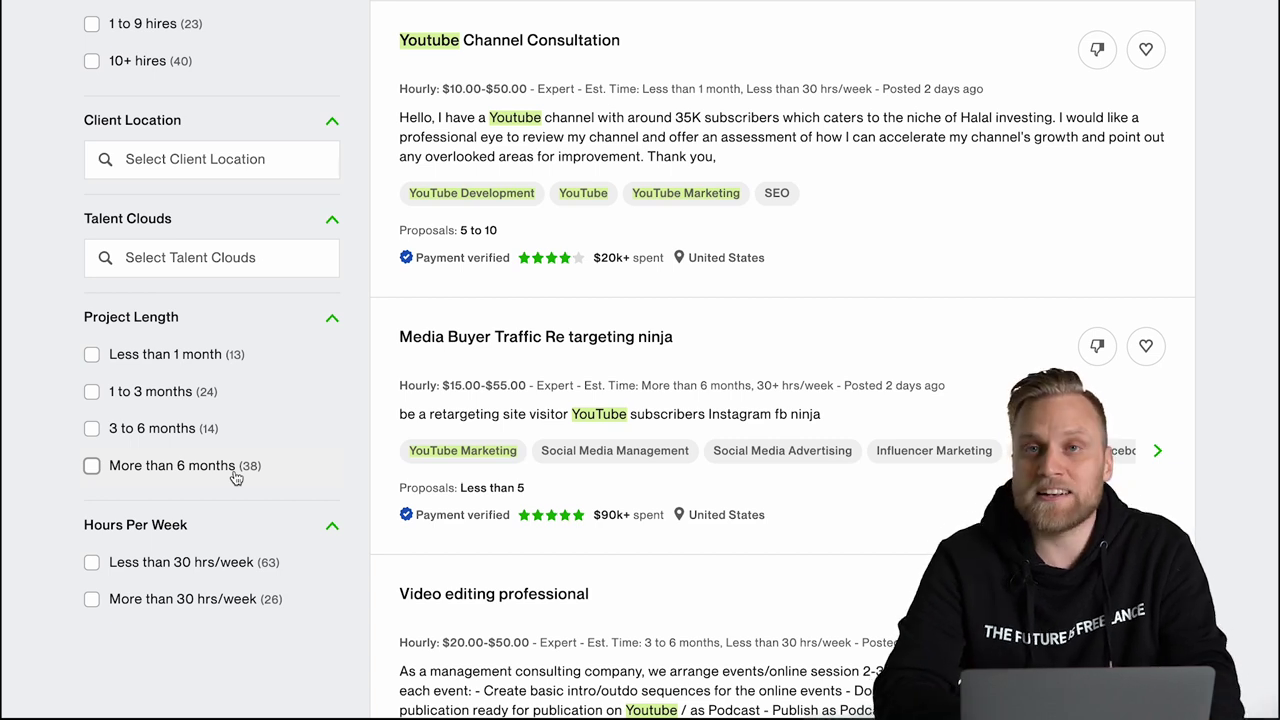
pyautogui.scroll(-2, 235, 477)
pyautogui.click(124, 448)
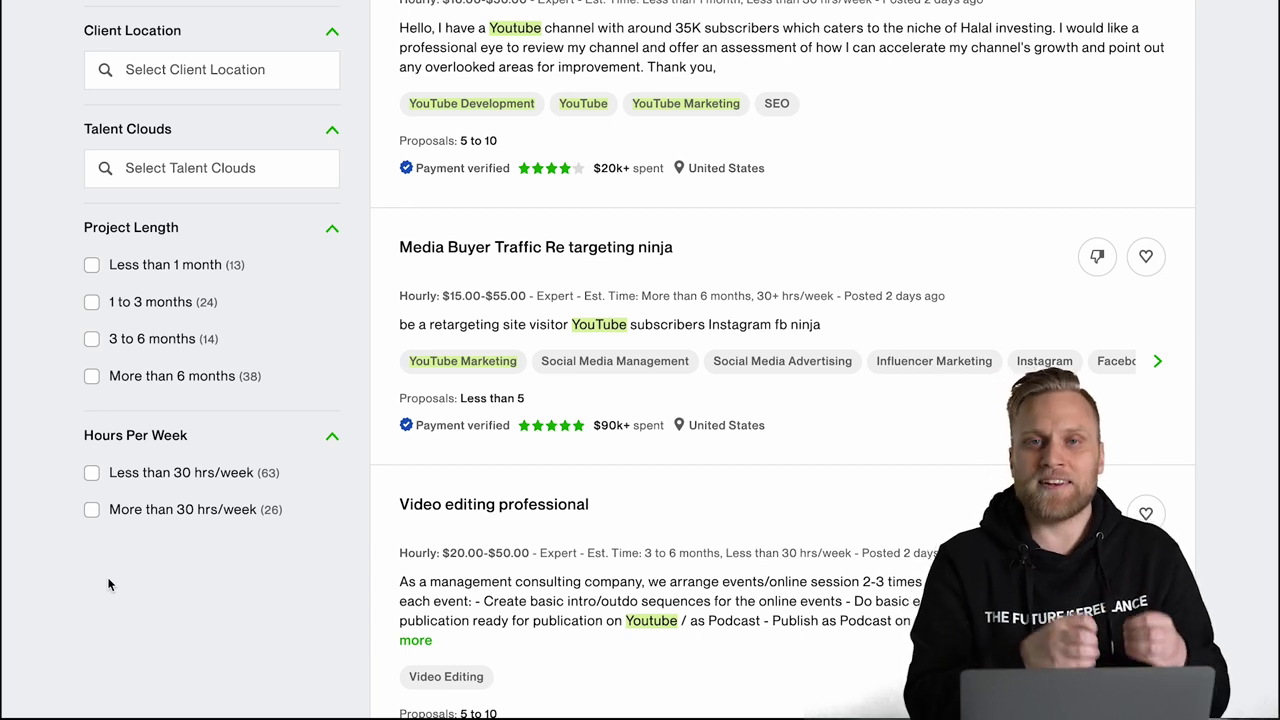
pyautogui.click(221, 520)
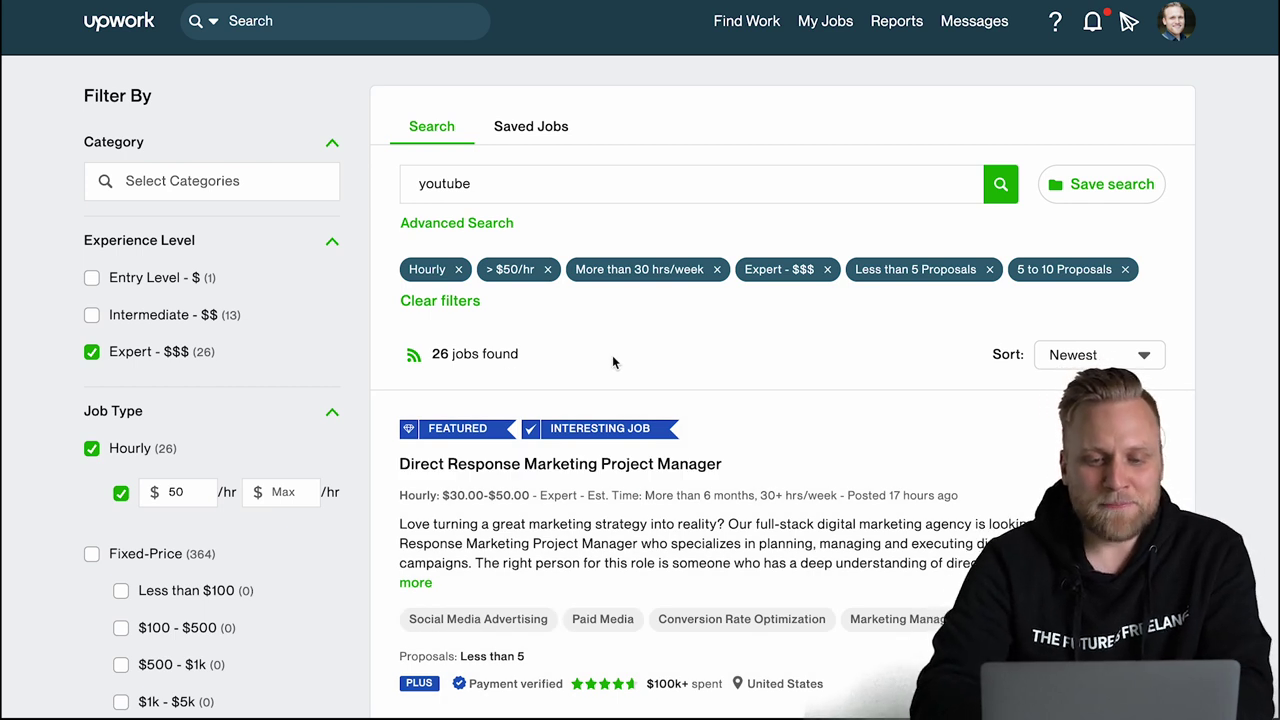
# Examine the job post "Content writter needed for my youtube channel" and its client details, and return to the results.
pyautogui.scroll(-4, 613, 362)
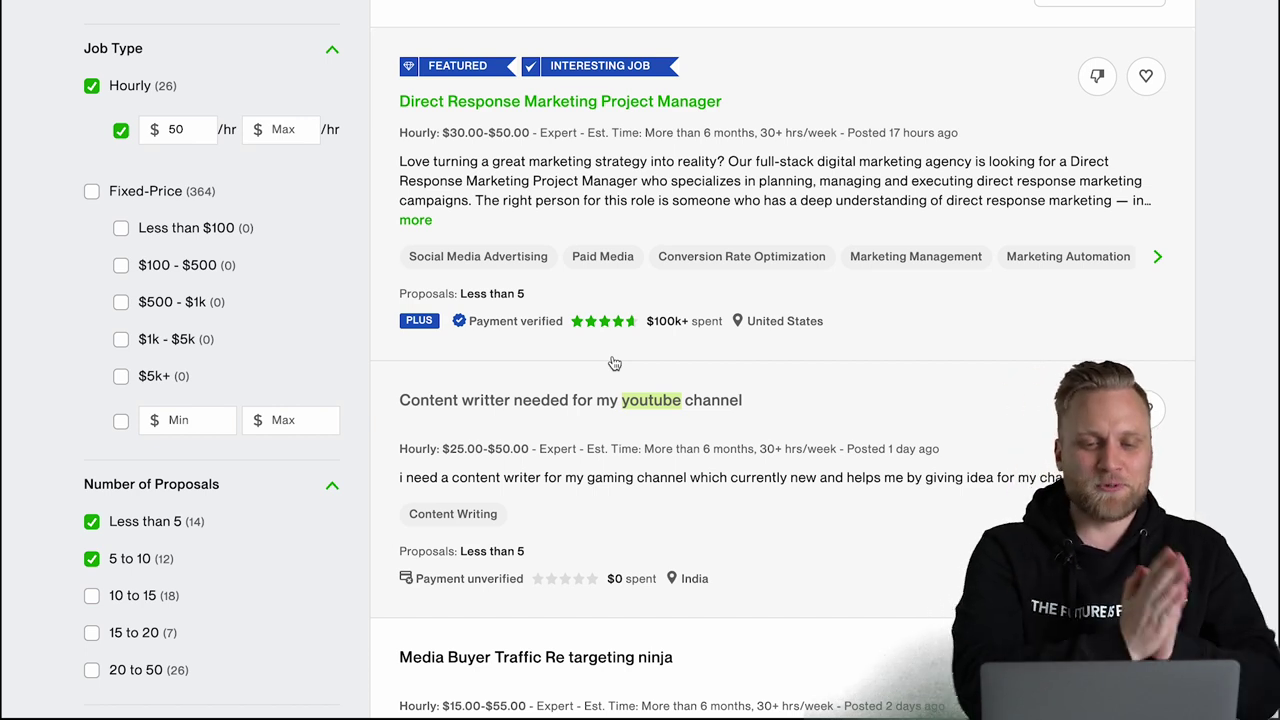
pyautogui.scroll(-1, 614, 362)
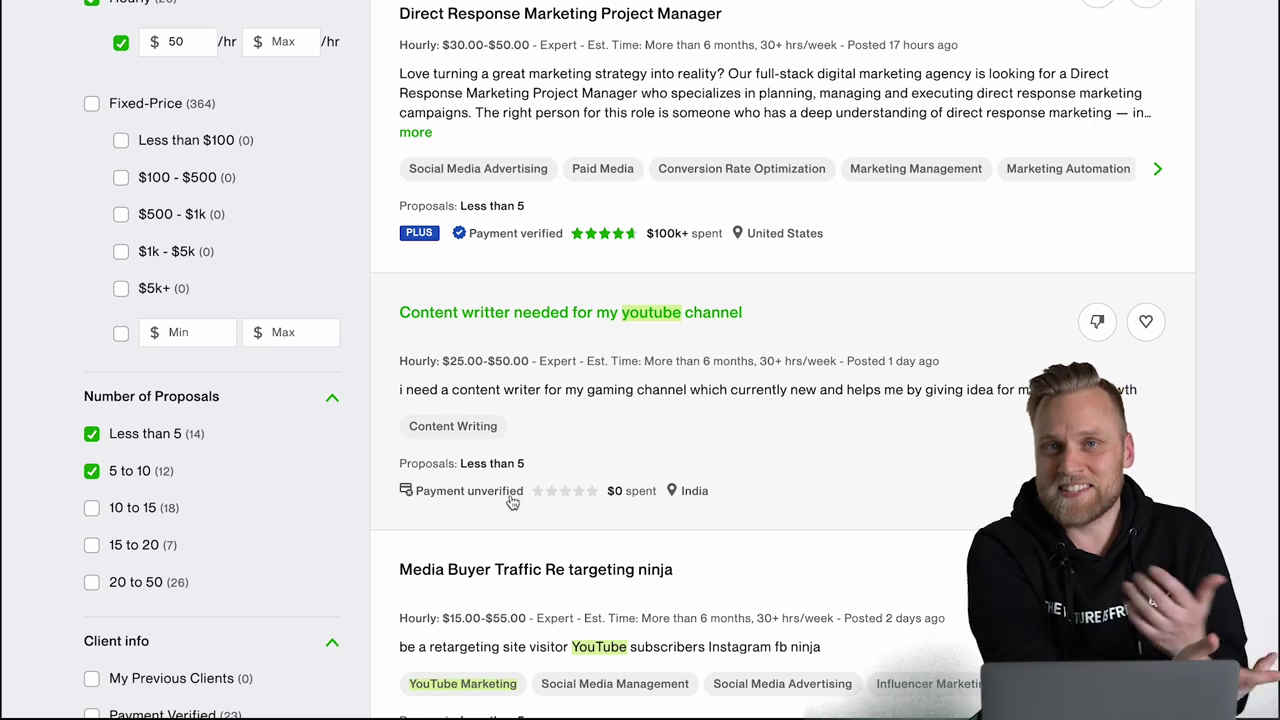
pyautogui.moveTo(581, 500)
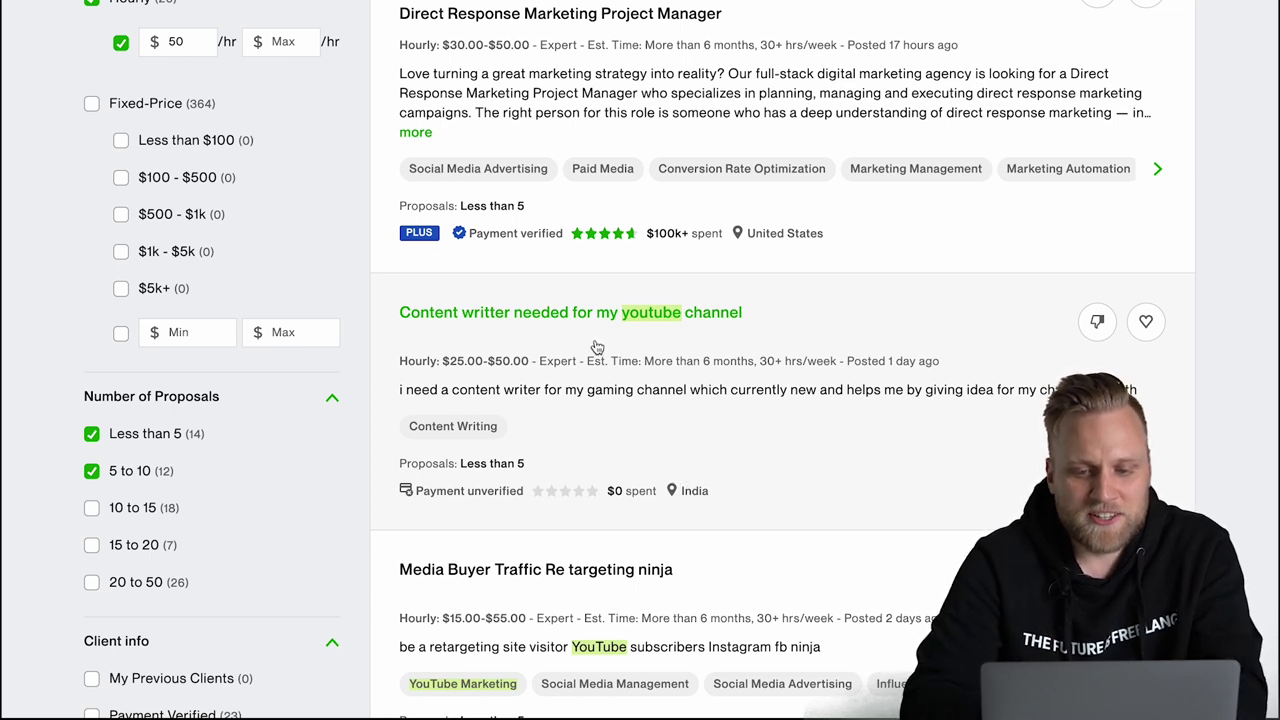
pyautogui.click(545, 383)
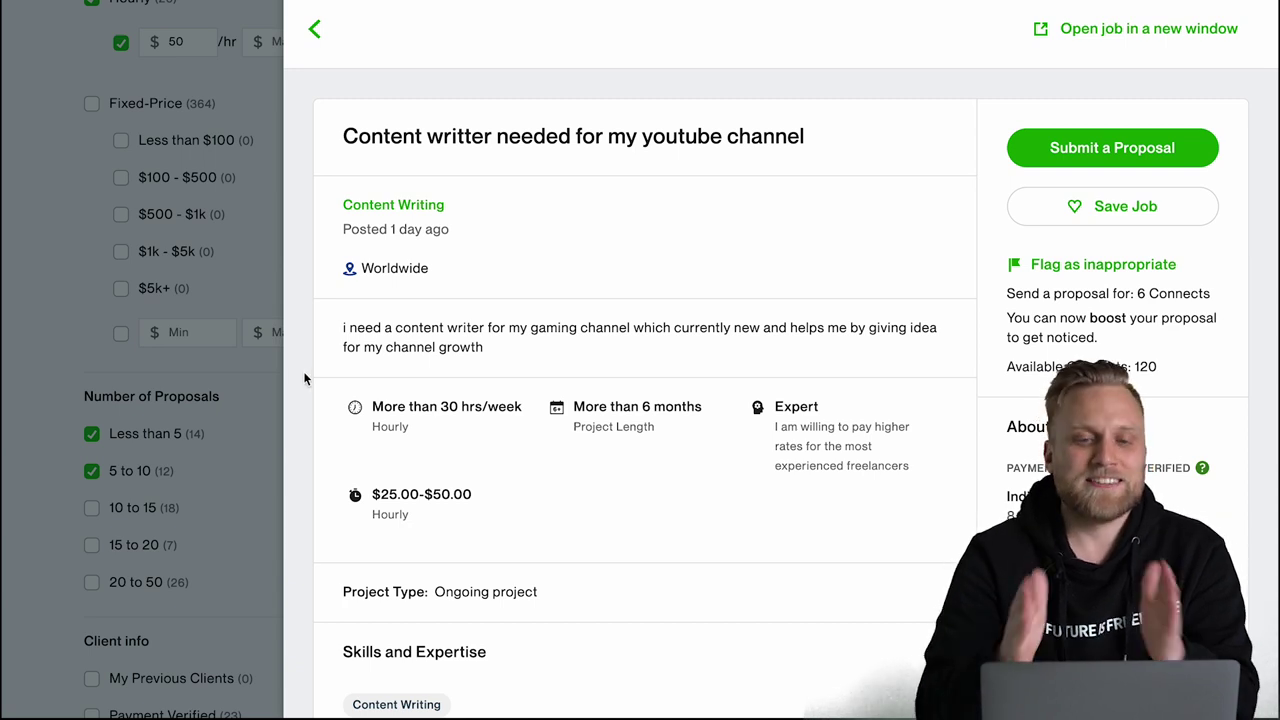
pyautogui.click(254, 369)
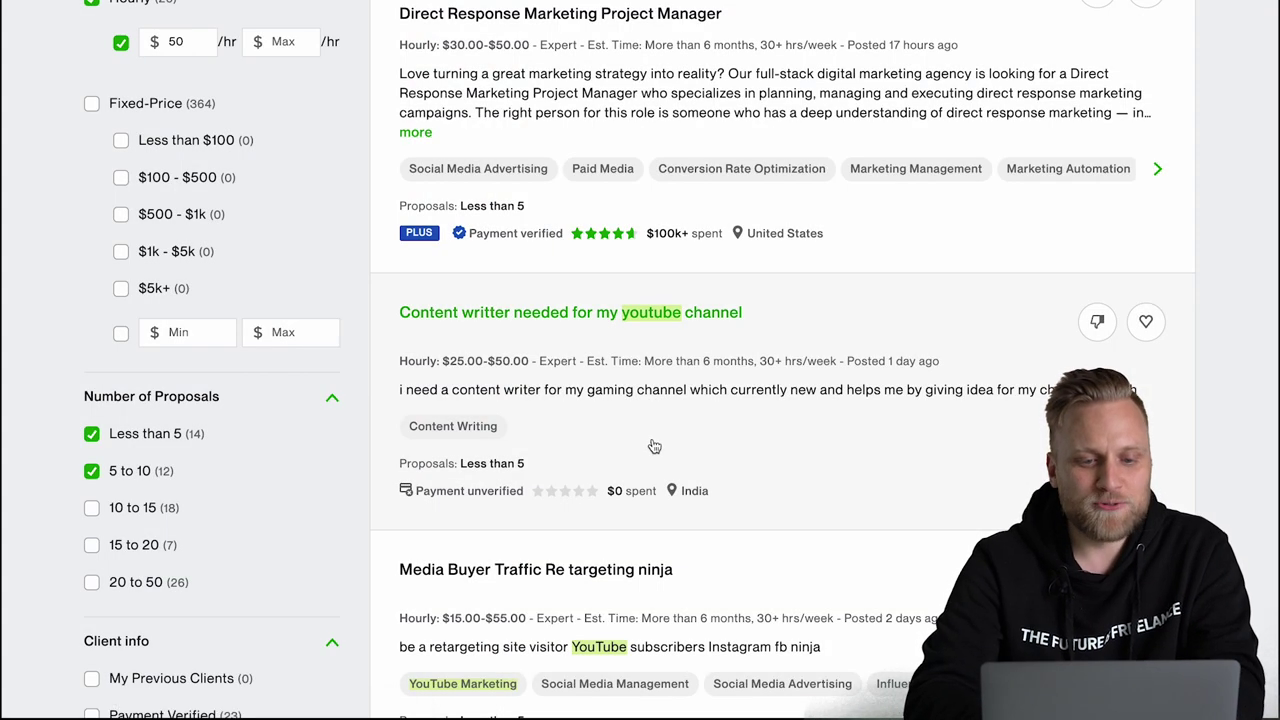
# Look through the remaining results and open the featured job "Influencer Marketing & Lead Generation at Indie Publishing Company".
pyautogui.scroll(-5, 654, 446)
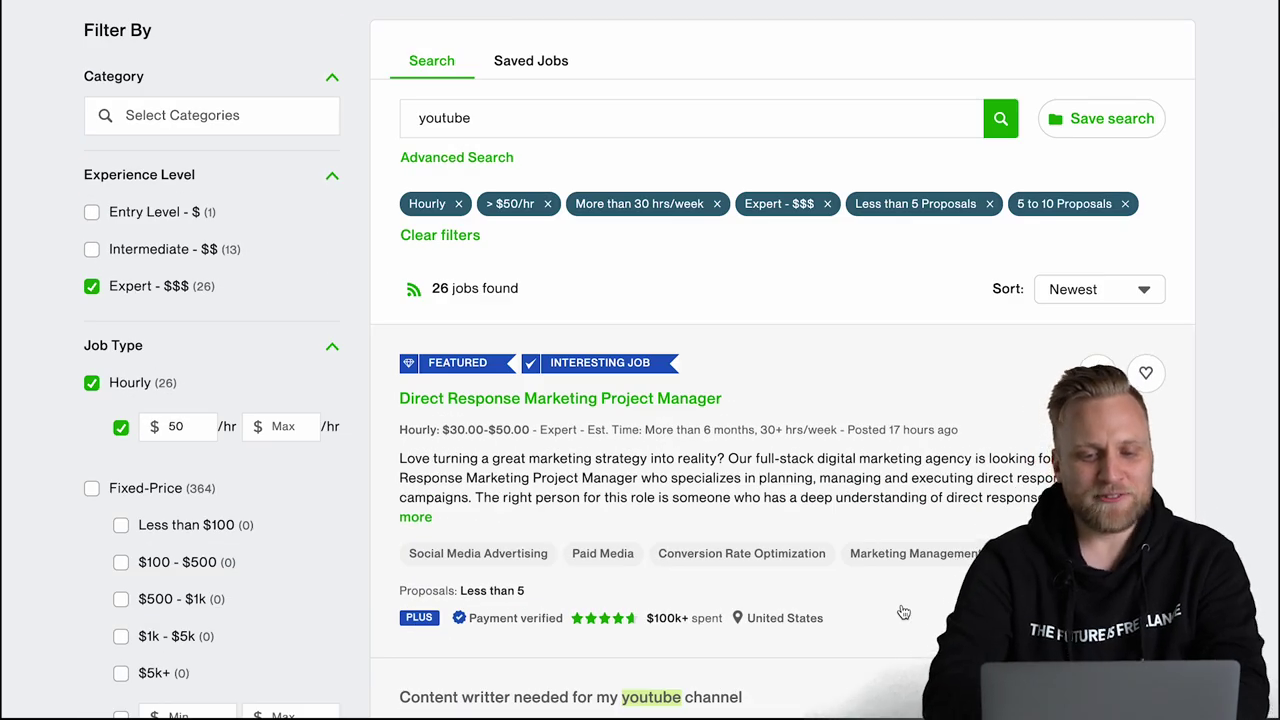
pyautogui.scroll(-5, 903, 610)
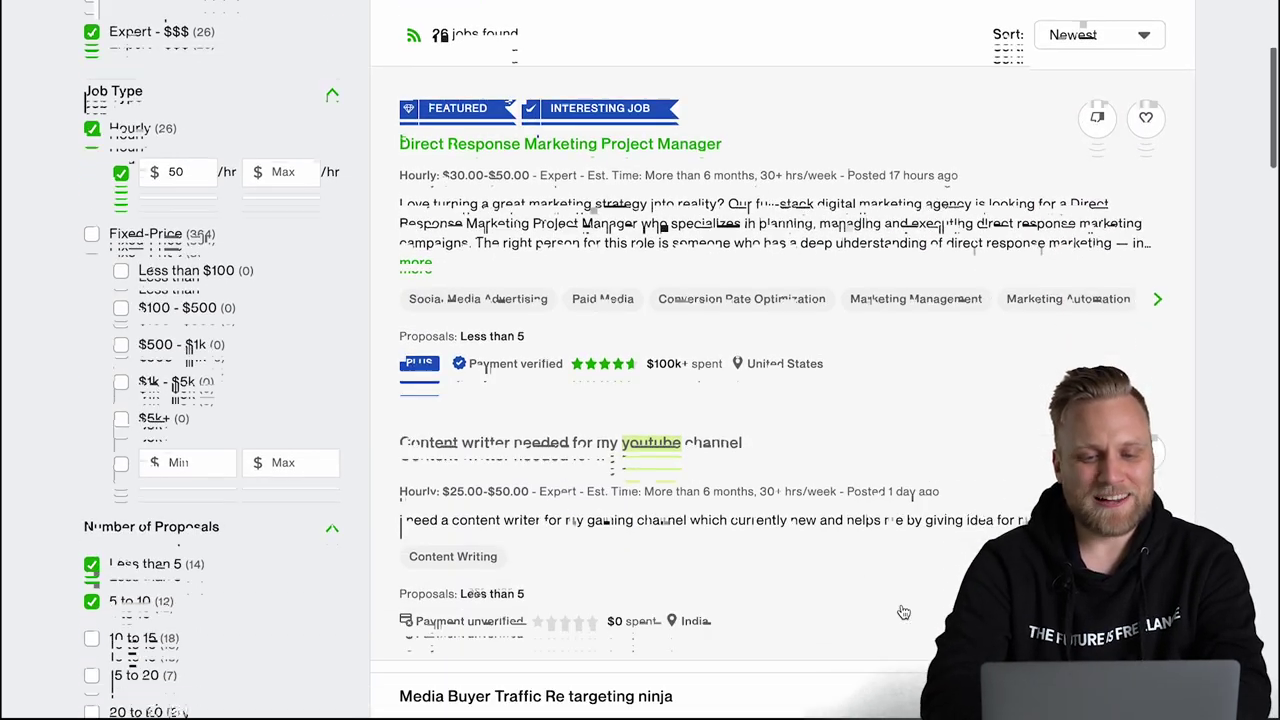
pyautogui.scroll(-7, 903, 612)
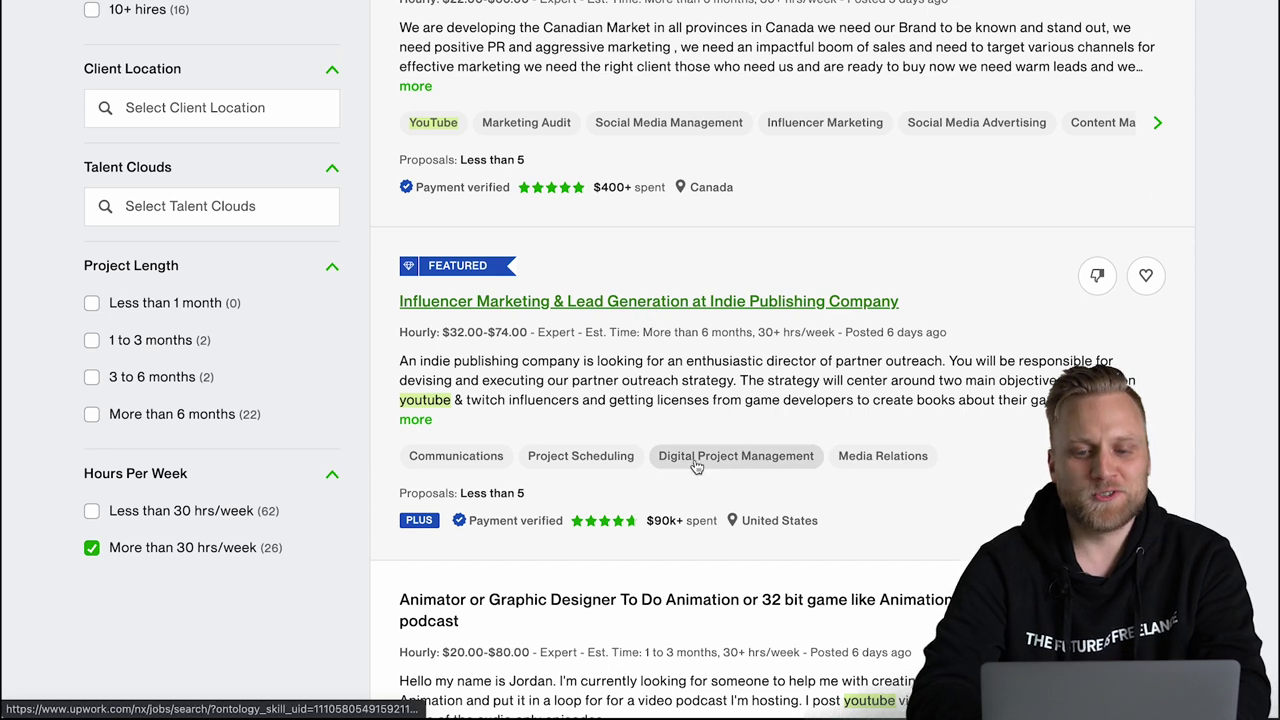
pyautogui.moveTo(534, 267)
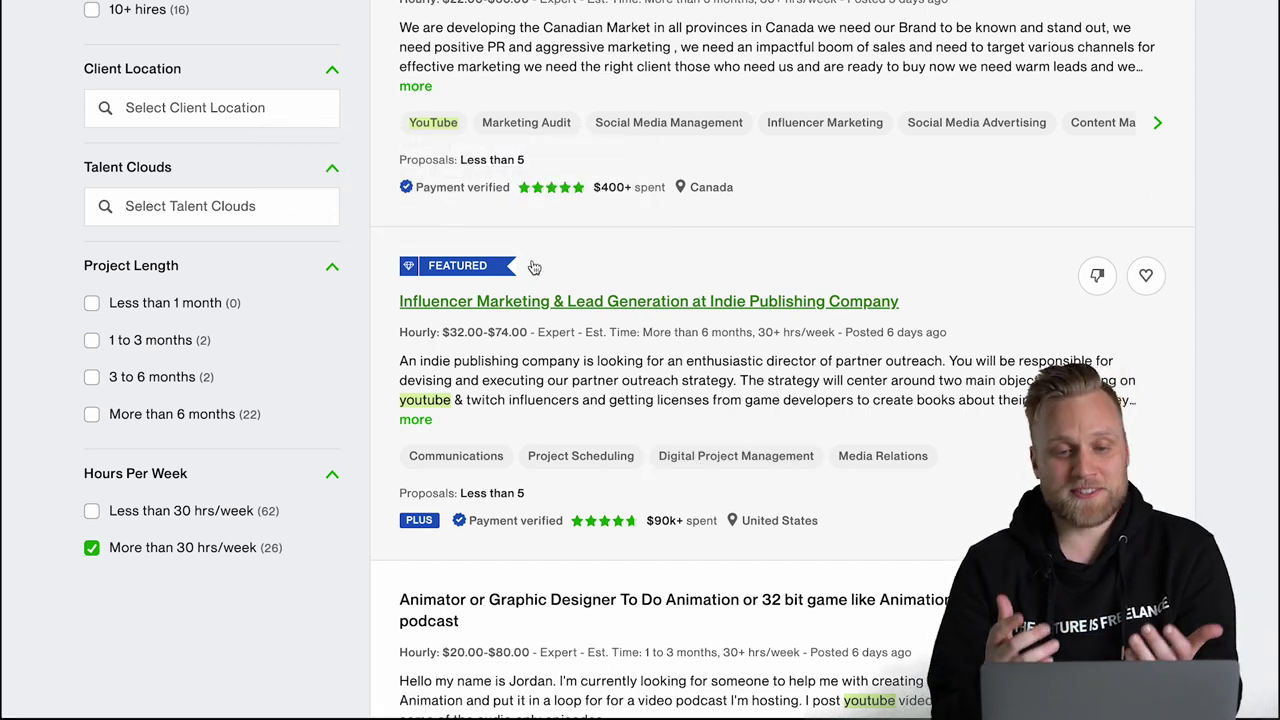
pyautogui.moveTo(487, 272)
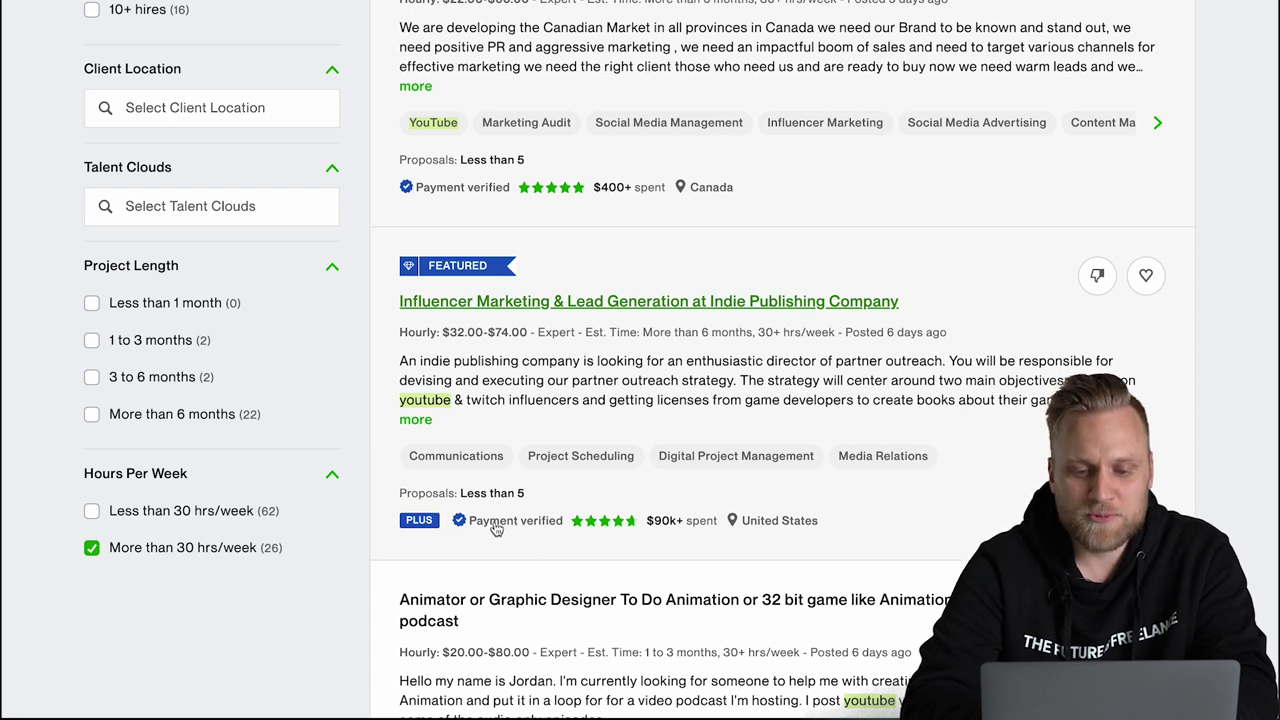
pyautogui.moveTo(606, 531)
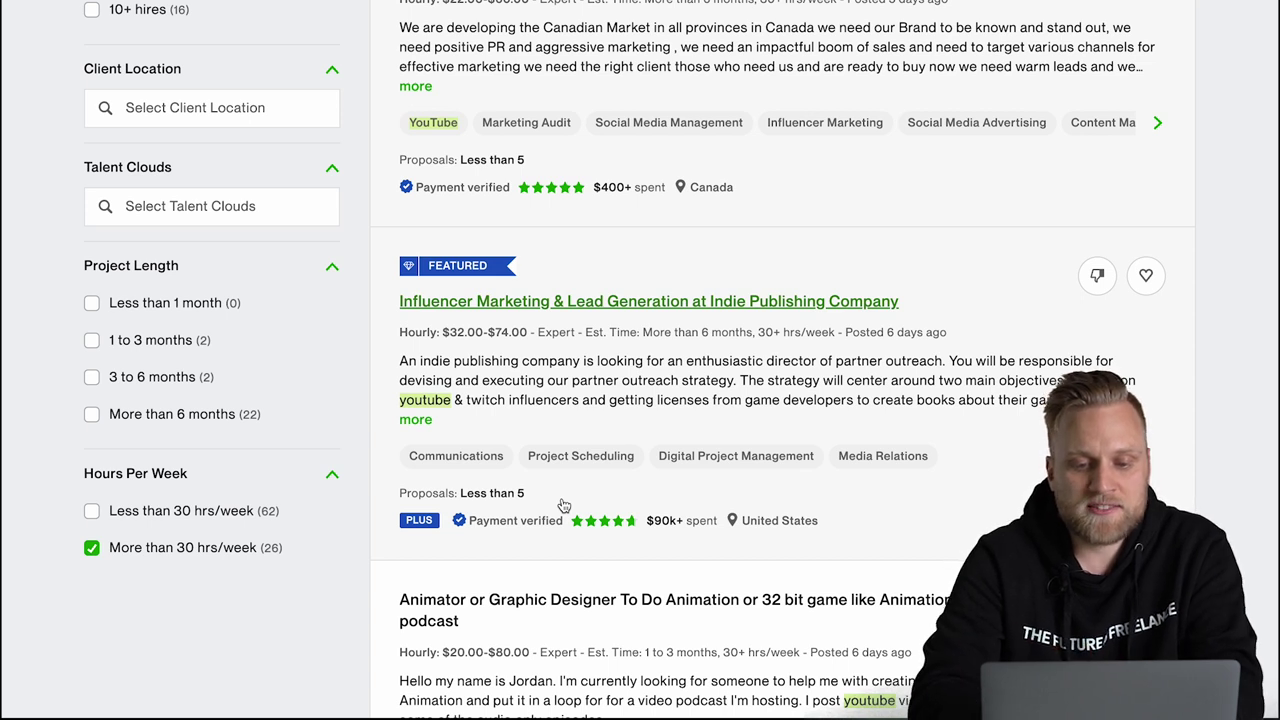
pyautogui.click(642, 362)
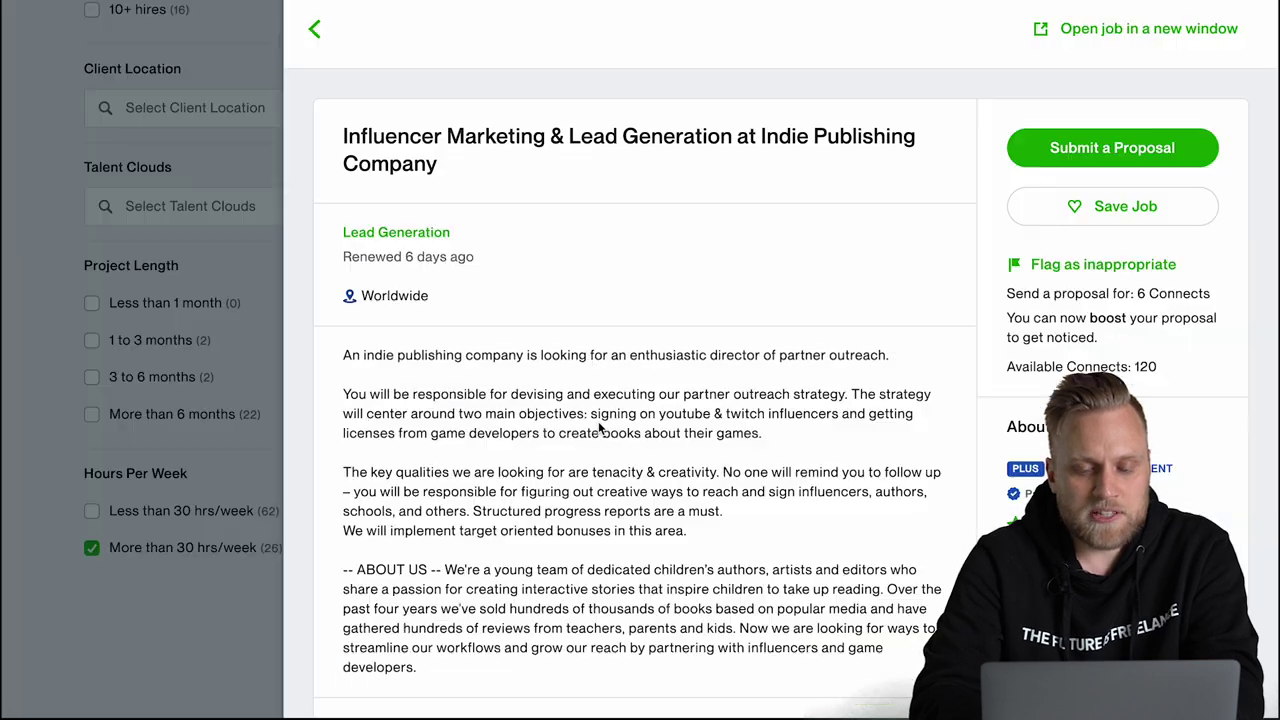
# Read the paragraphs on responsibilities and key qualities in the publishing company's job description.
pyautogui.scroll(1, 600, 428)
pyautogui.scroll(-1, 600, 428)
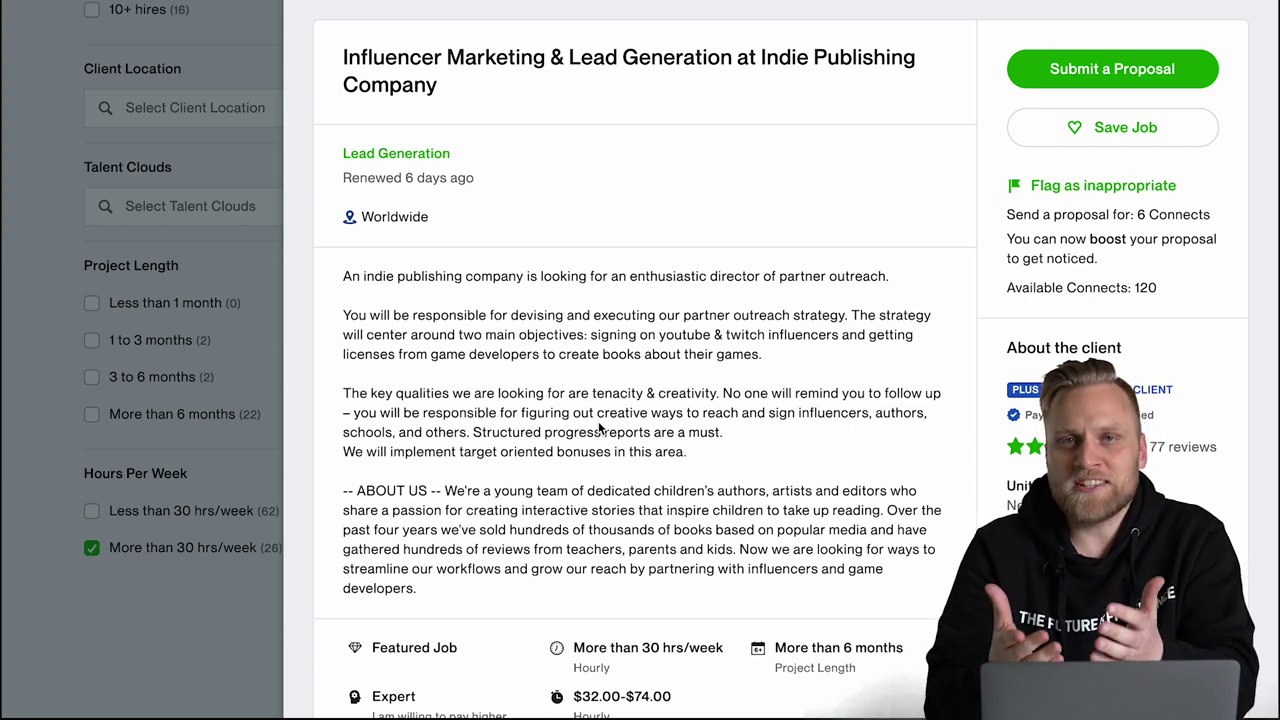
pyautogui.tripleClick(483, 330)
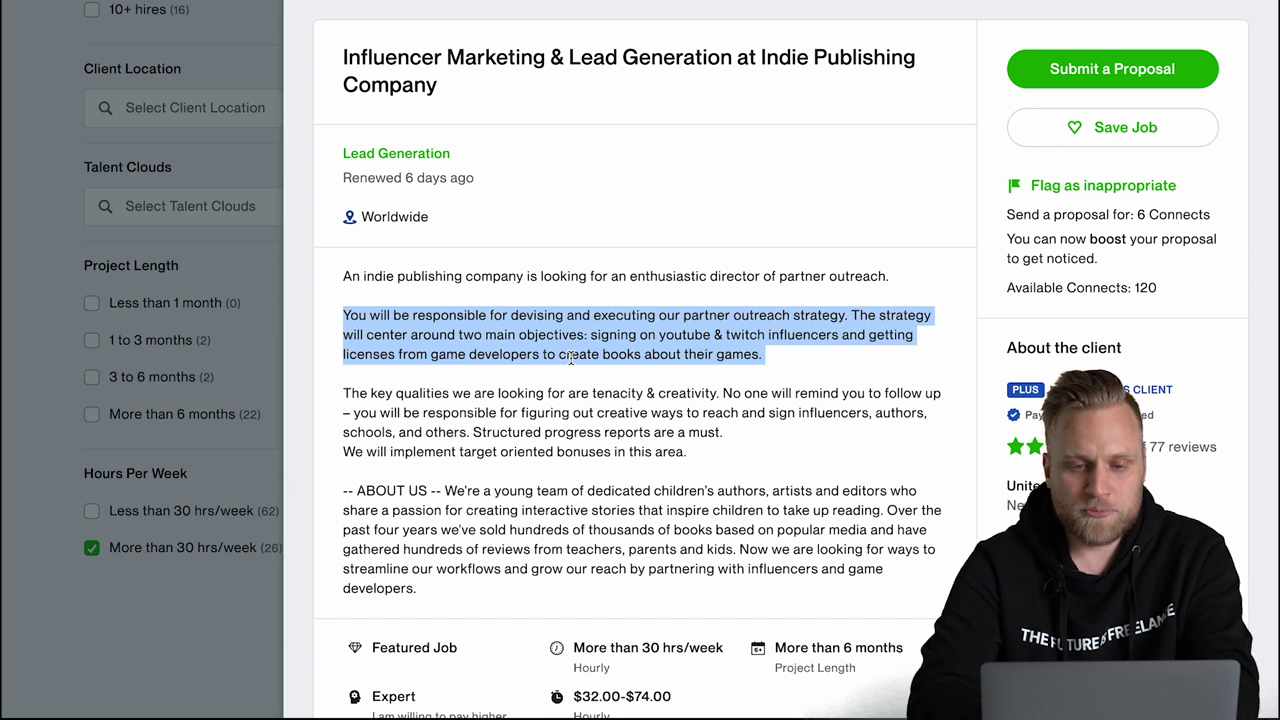
pyautogui.tripleClick(568, 432)
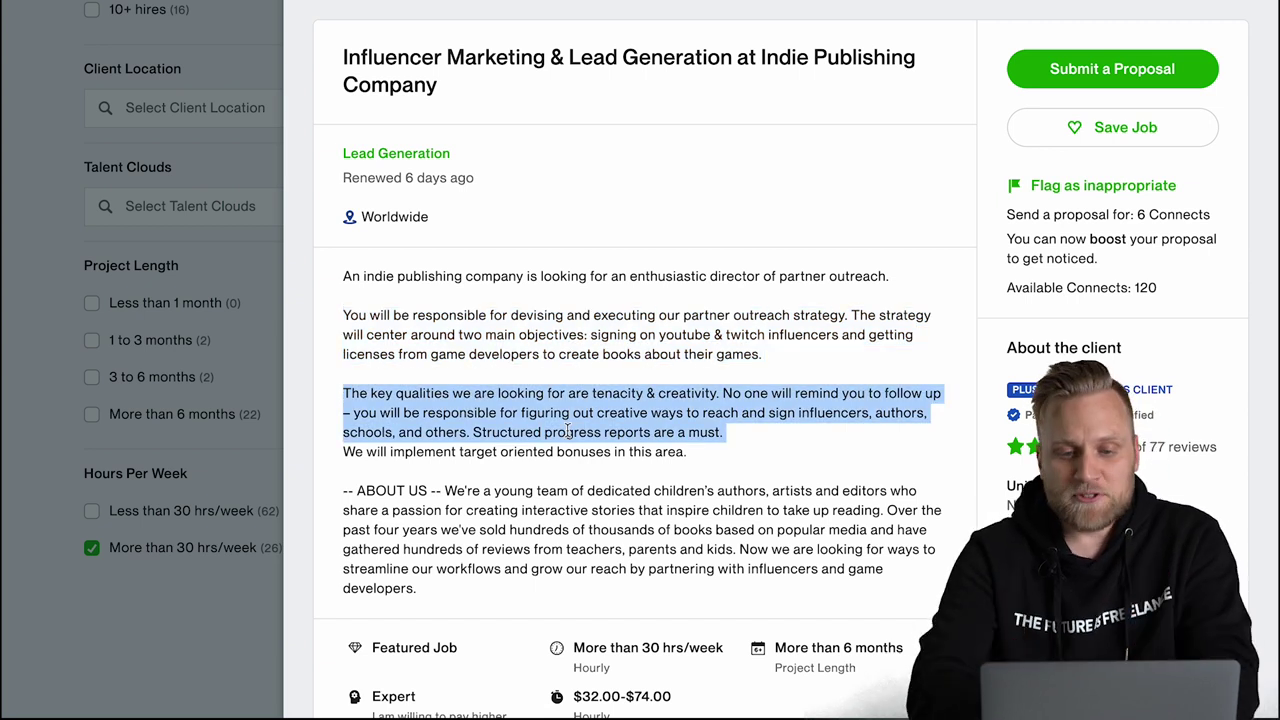